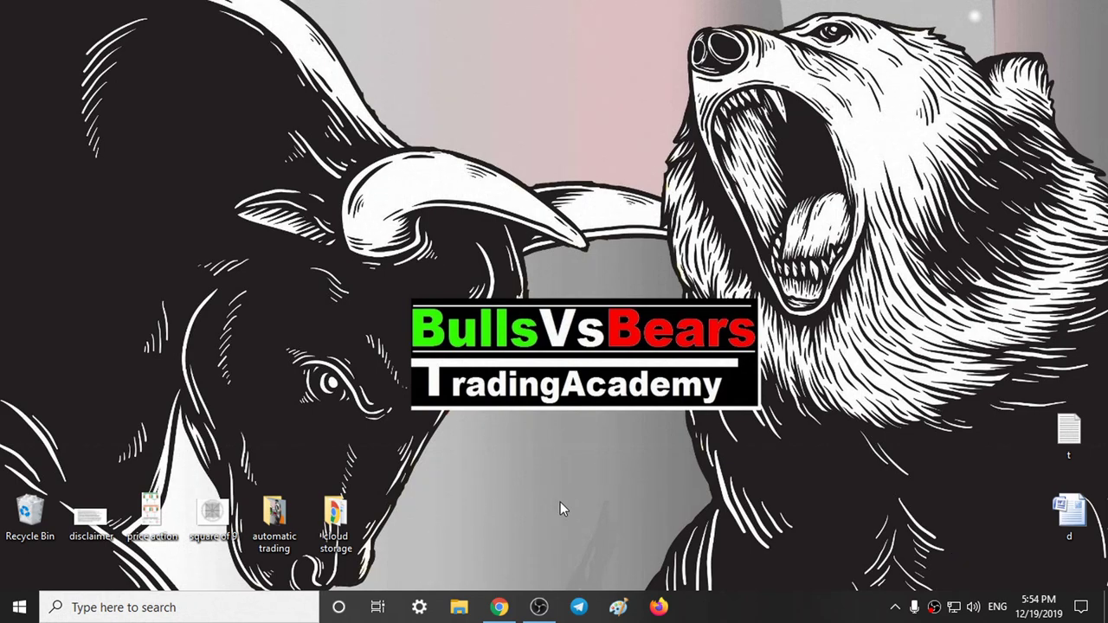
# - Nudge the Fyers Nifty chart, then return to the YouTube video's Dec 18, 2019 zones (12250–12282, 12201–12164)
pyautogui.click(502, 606)
pyautogui.scroll(2, 406, 363)
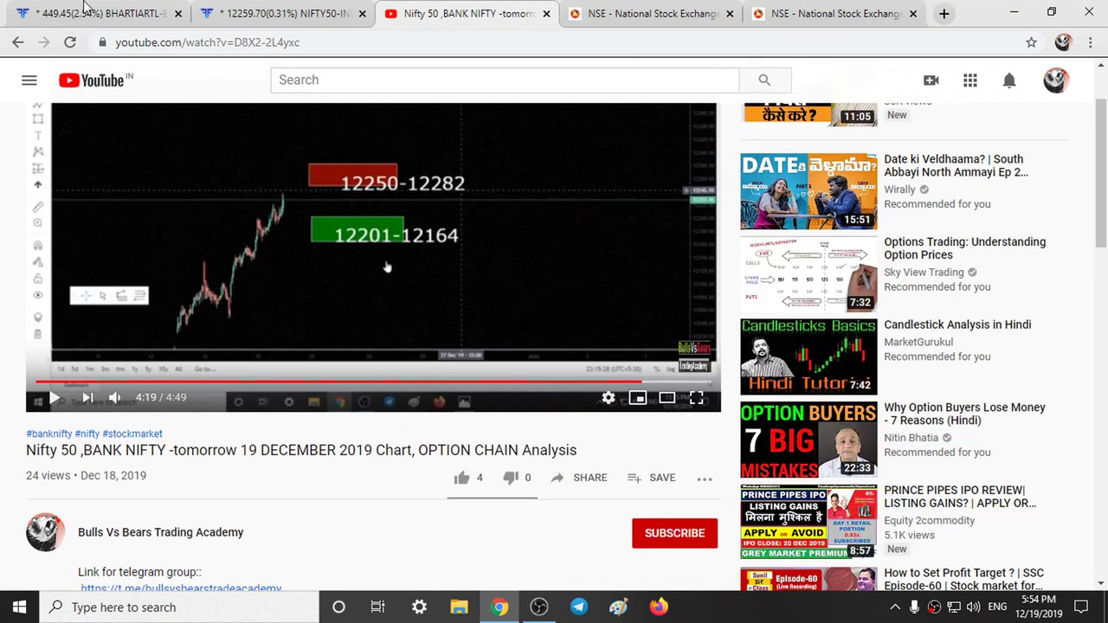
pyautogui.click(87, 15)
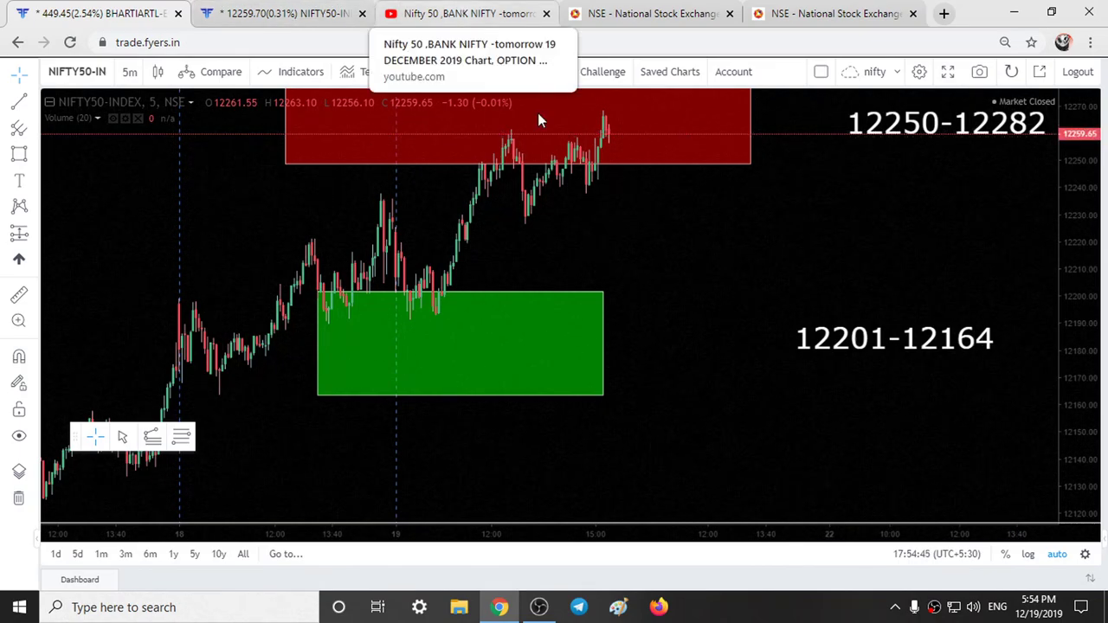
pyautogui.moveTo(1082, 172); pyautogui.dragTo(1083, 188)
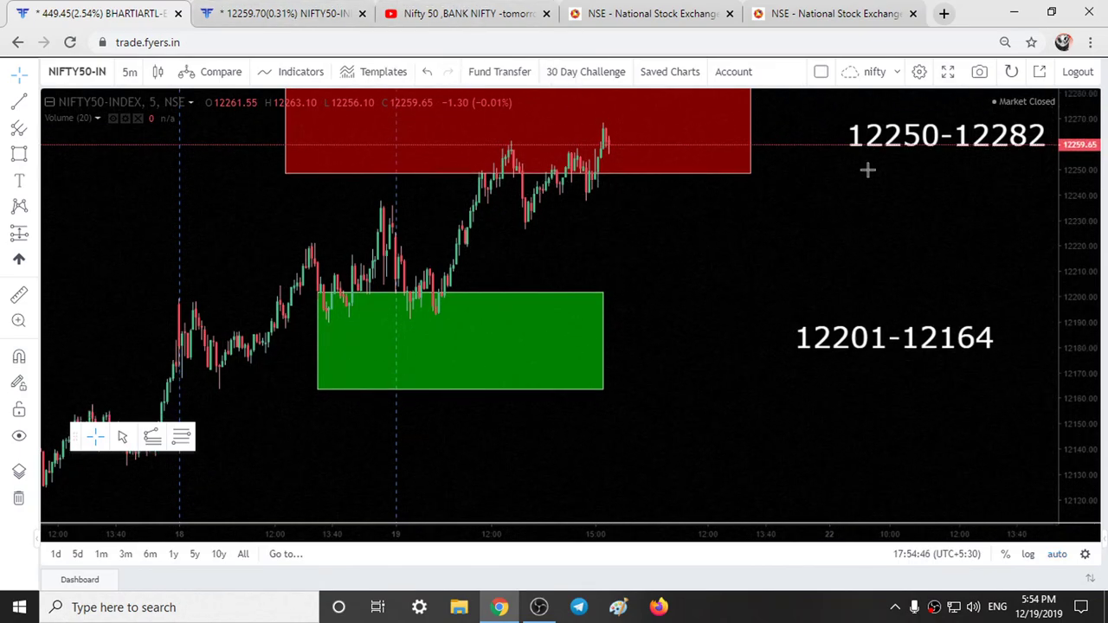
pyautogui.moveTo(806, 307); pyautogui.dragTo(804, 309)
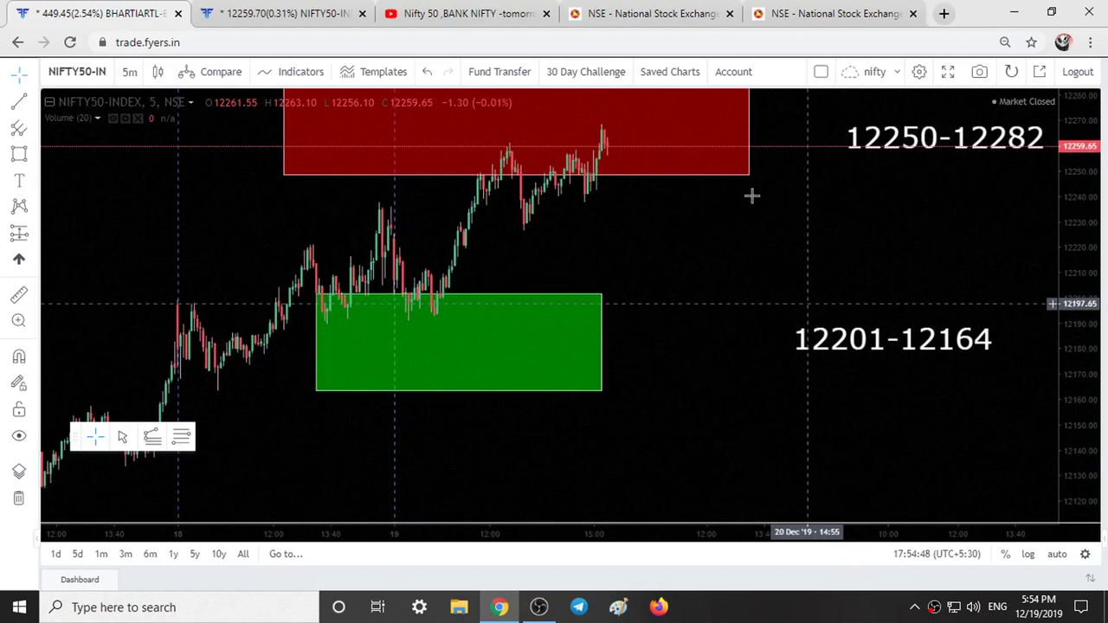
pyautogui.click(502, 10)
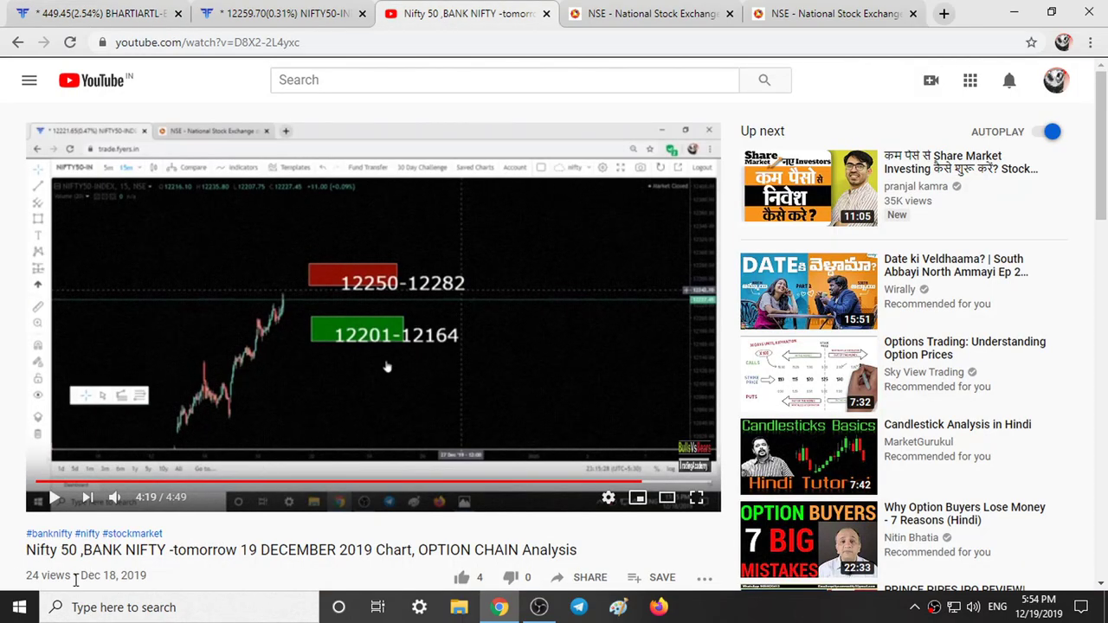
pyautogui.moveTo(152, 572); pyautogui.dragTo(190, 586)
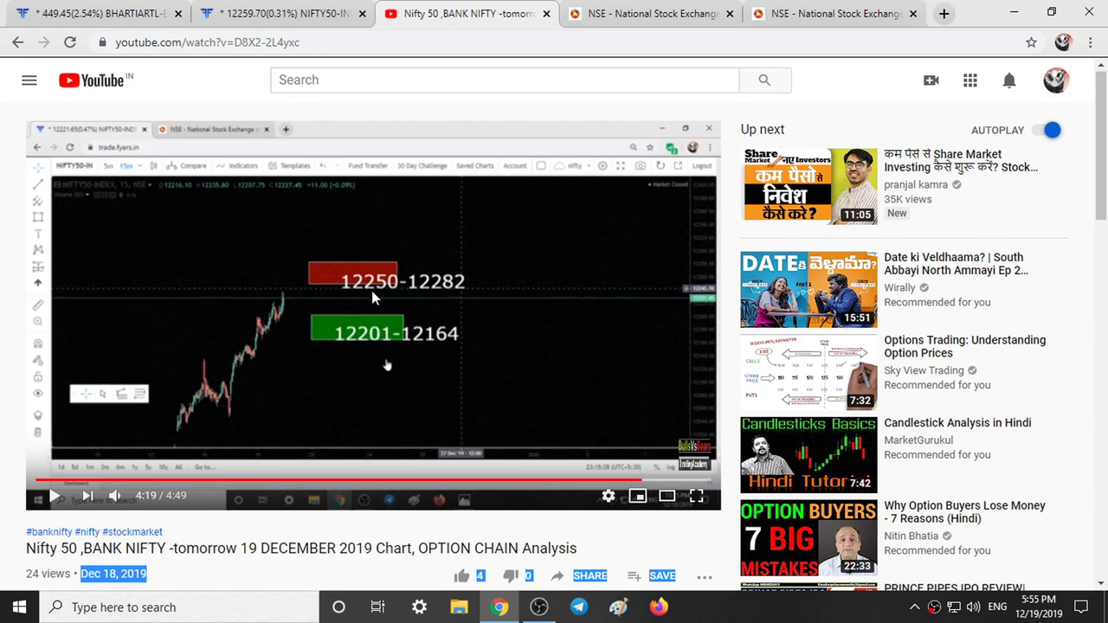
# - Resize the red Nifty resistance zone so its lower edge sits at 12250, then return to YouTube
pyautogui.click(80, 11)
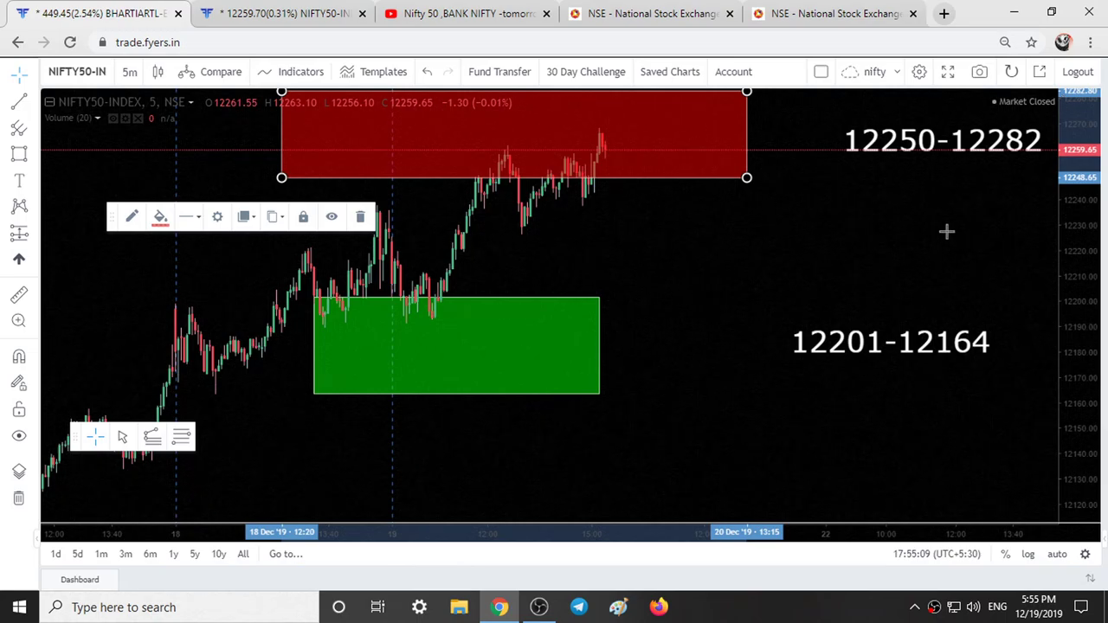
pyautogui.moveTo(895, 324); pyautogui.dragTo(891, 335)
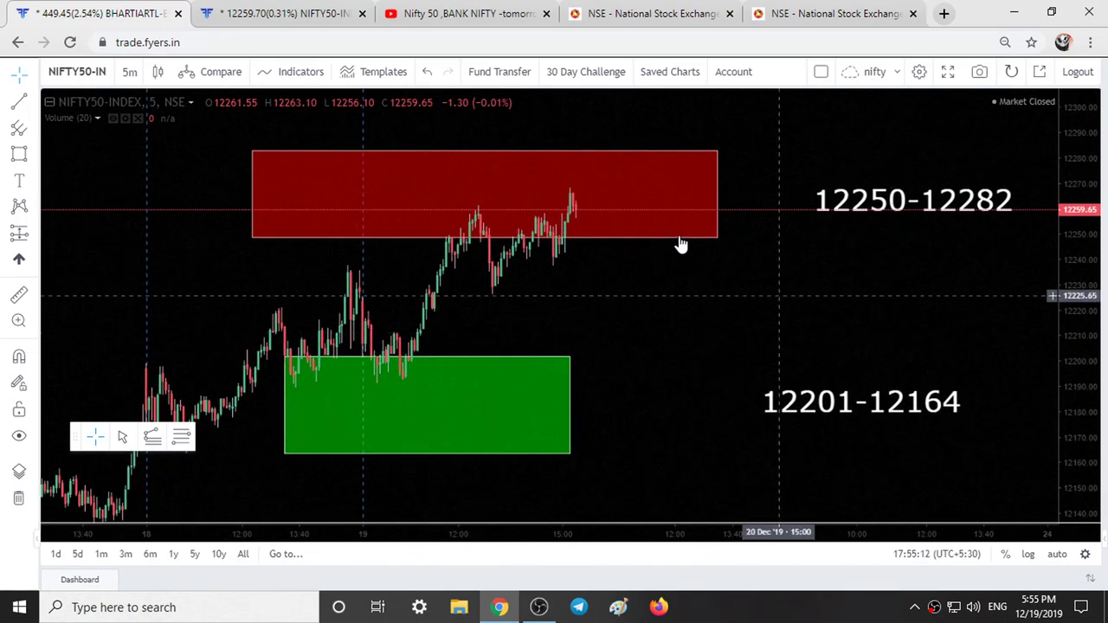
pyautogui.click(681, 240)
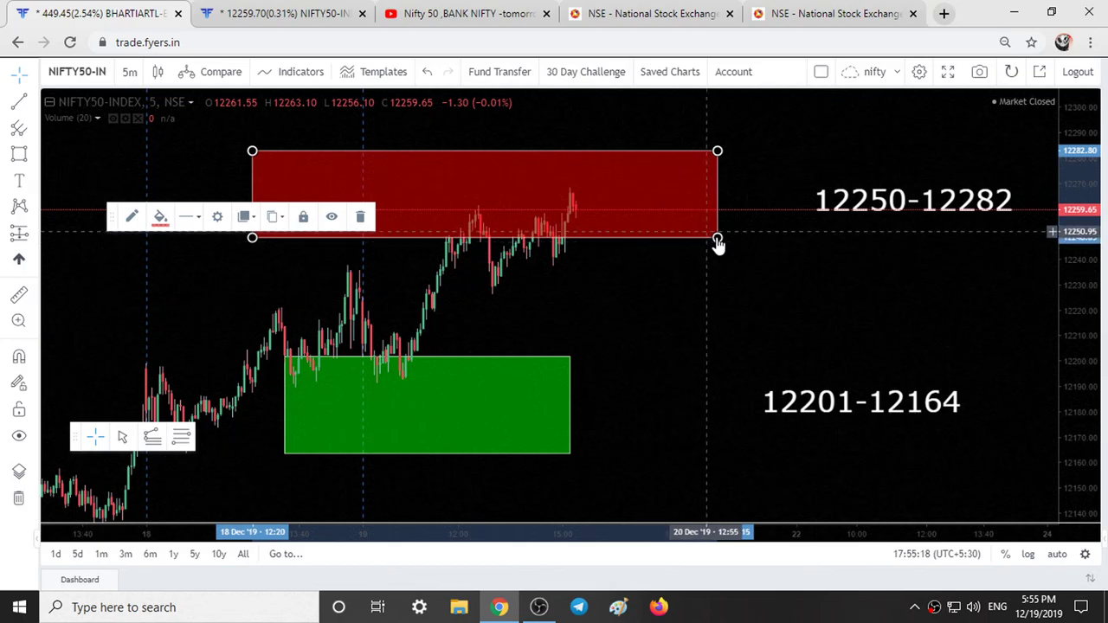
pyautogui.moveTo(716, 237); pyautogui.dragTo(715, 232)
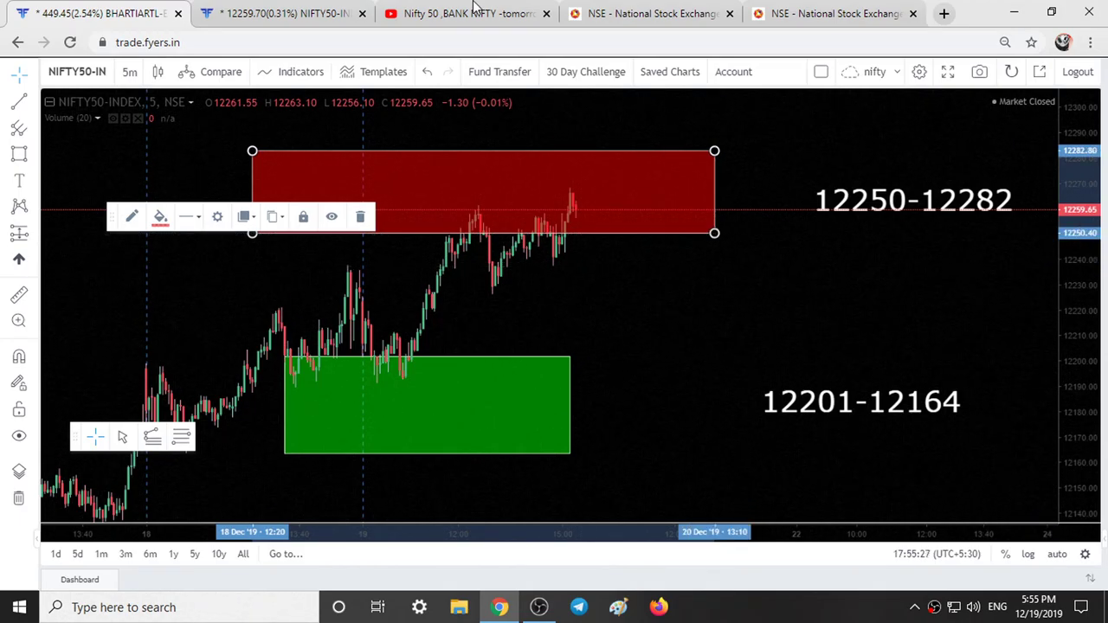
pyautogui.click(442, 7)
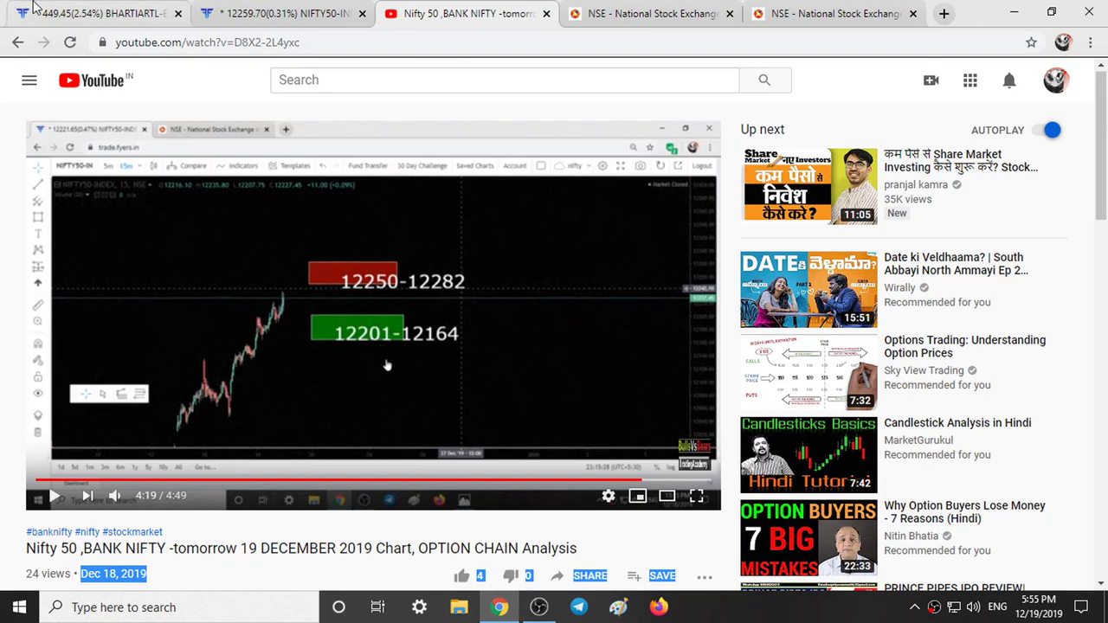
# - Check the green Nifty support zone spans roughly 12164–12201, then deselect it
pyautogui.click(82, 9)
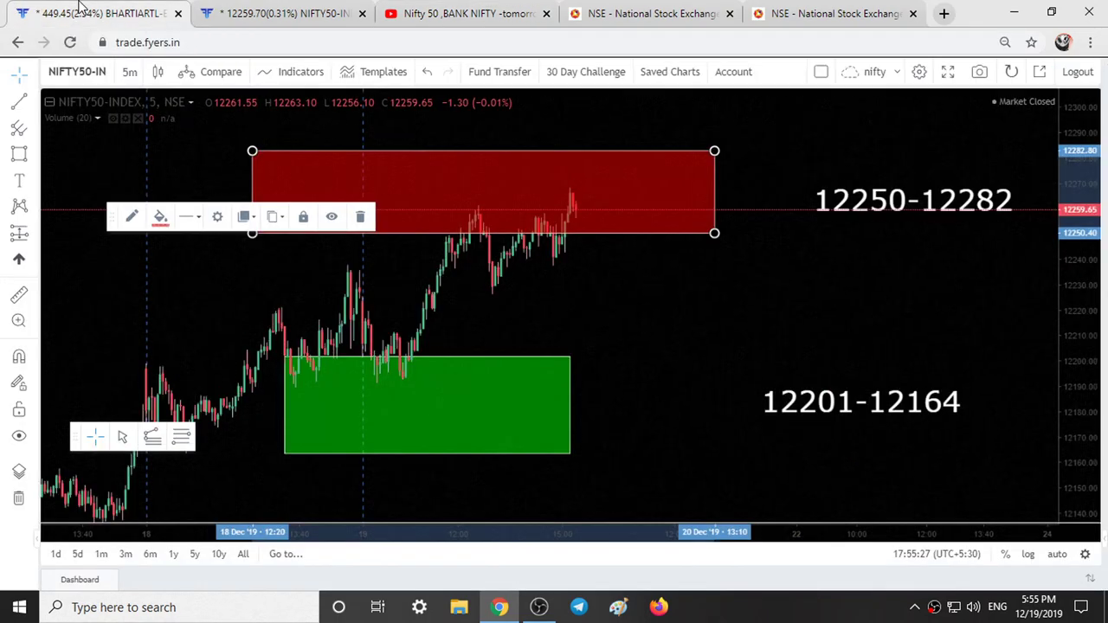
pyautogui.click(552, 423)
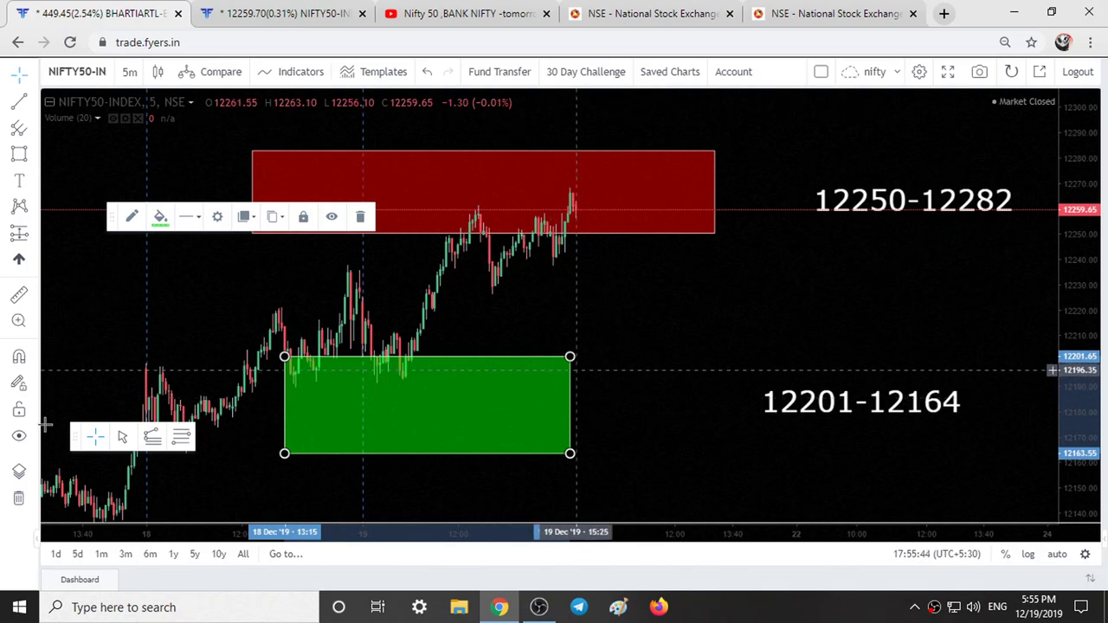
pyautogui.click(121, 440)
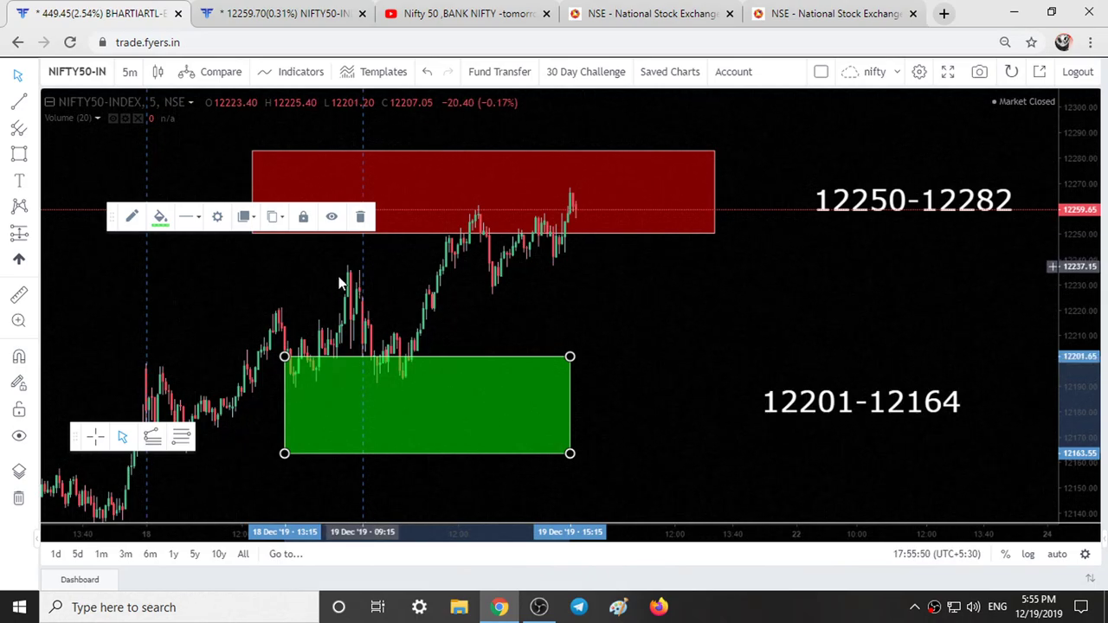
pyautogui.click(366, 291)
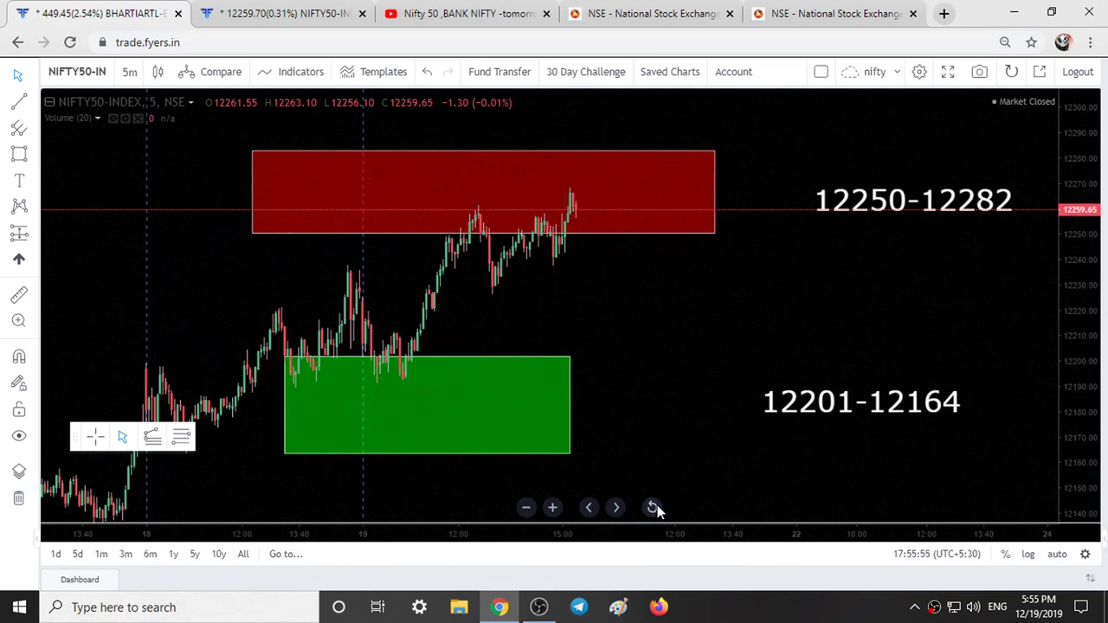
pyautogui.click(643, 505)
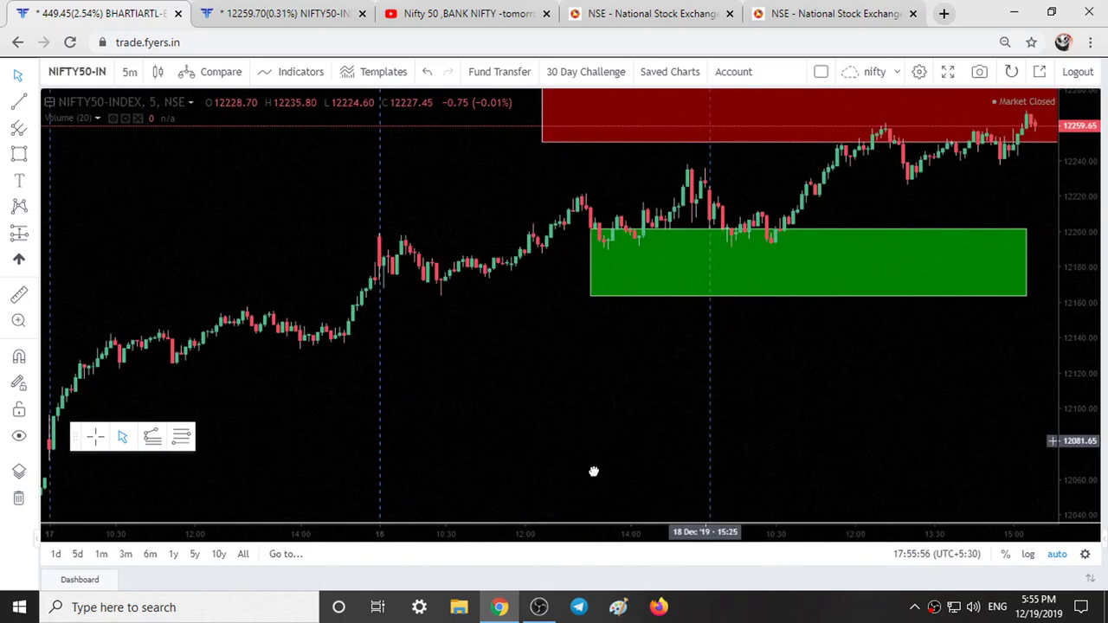
pyautogui.moveTo(766, 406); pyautogui.dragTo(634, 295)
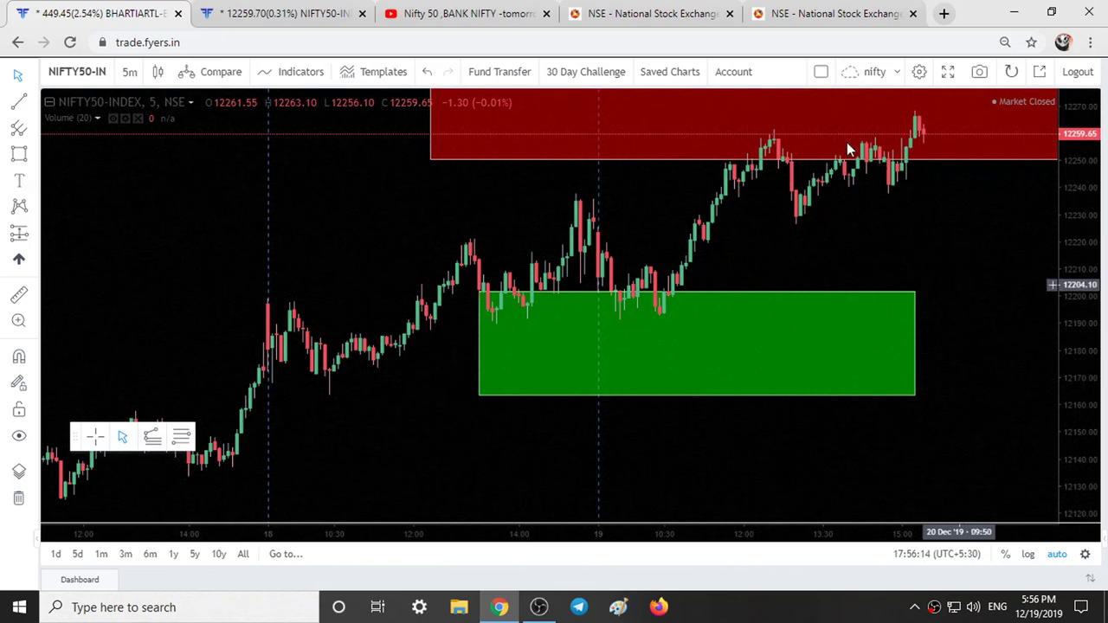
pyautogui.moveTo(777, 162); pyautogui.dragTo(767, 163)
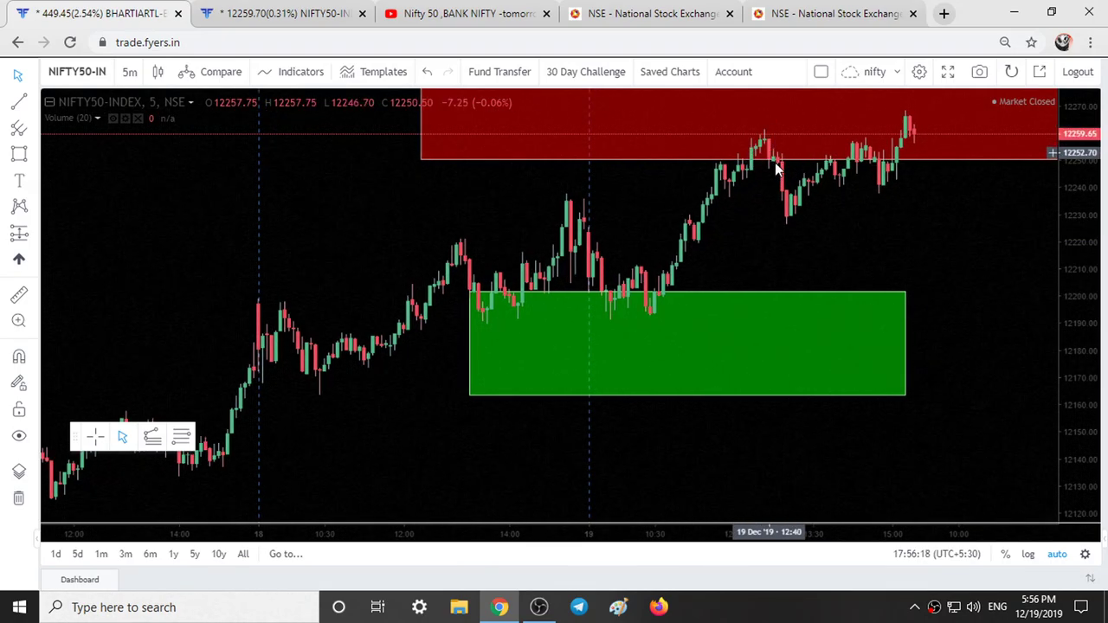
pyautogui.click(774, 161)
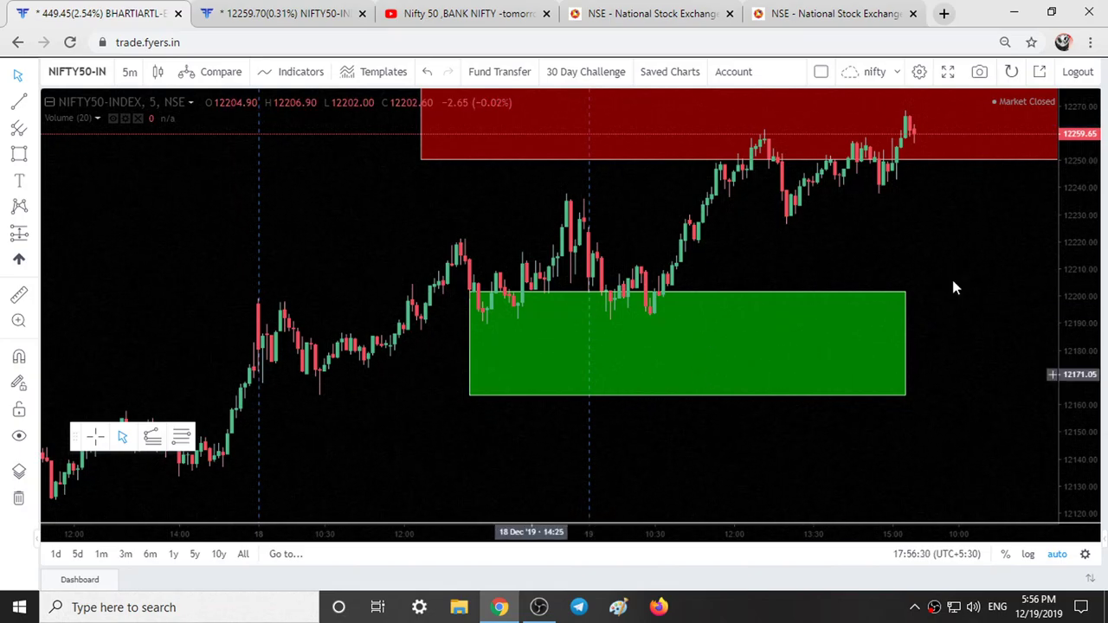
pyautogui.moveTo(963, 353); pyautogui.dragTo(966, 359)
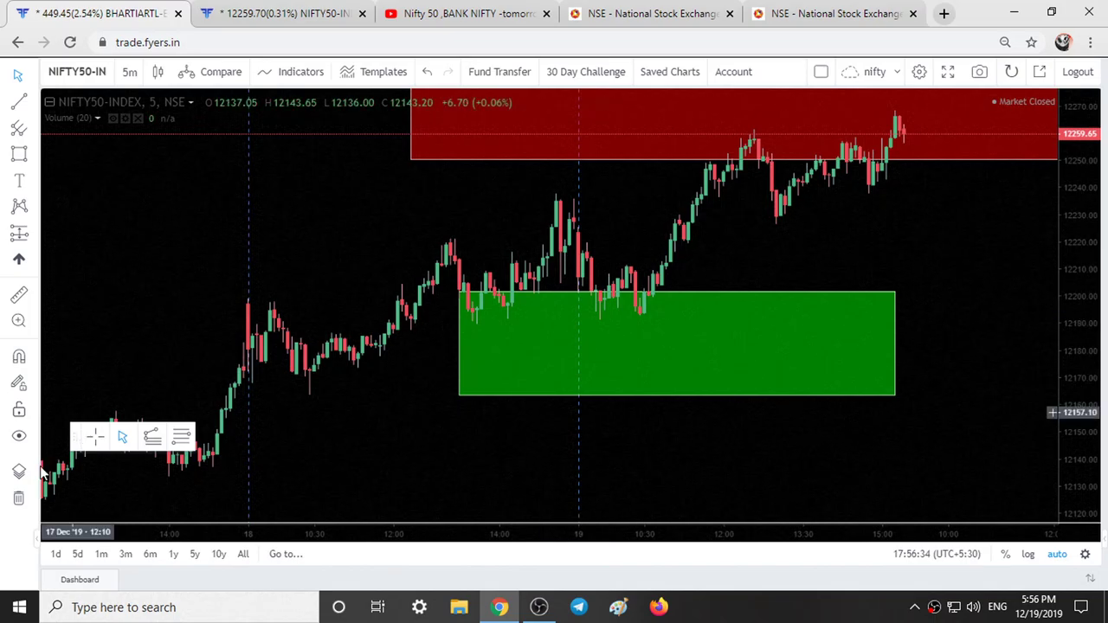
pyautogui.click(19, 297)
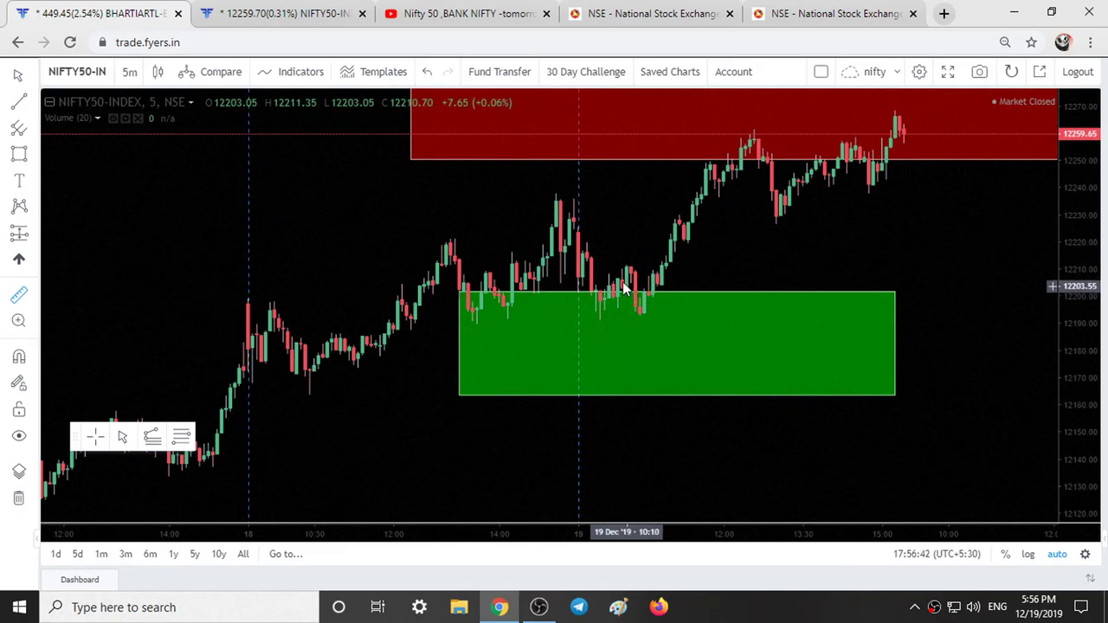
pyautogui.click(655, 297)
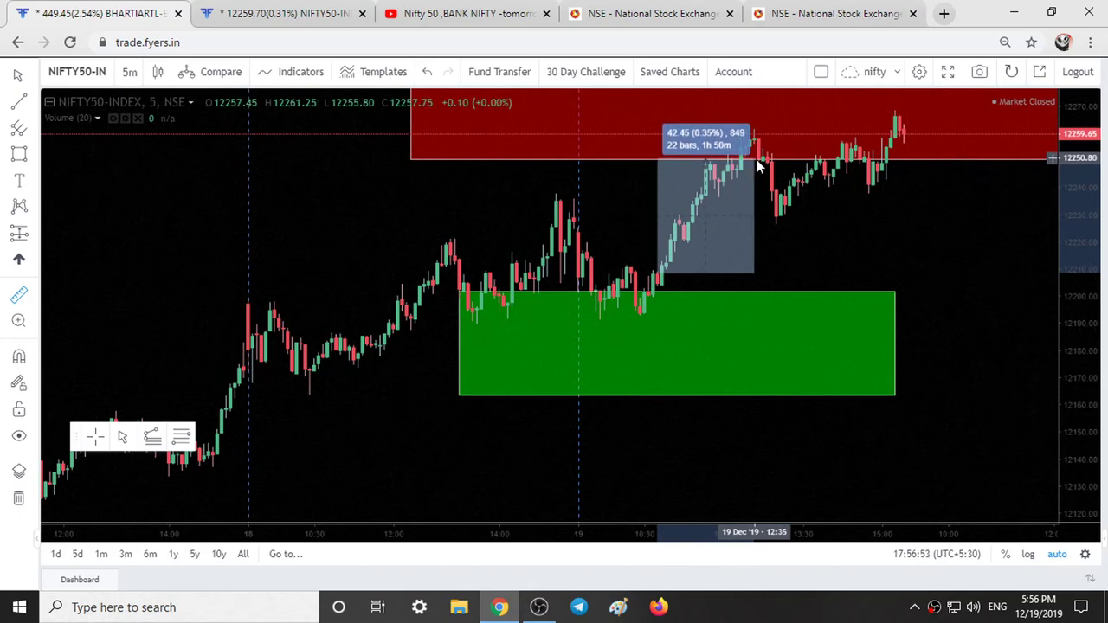
pyautogui.click(891, 182)
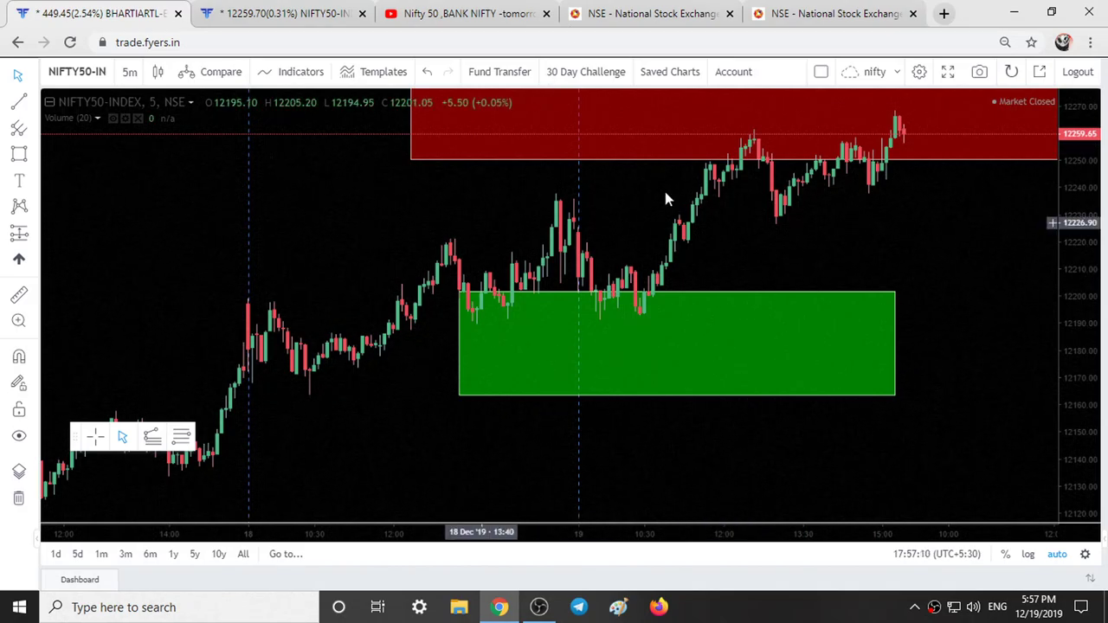
pyautogui.moveTo(790, 255); pyautogui.dragTo(735, 256)
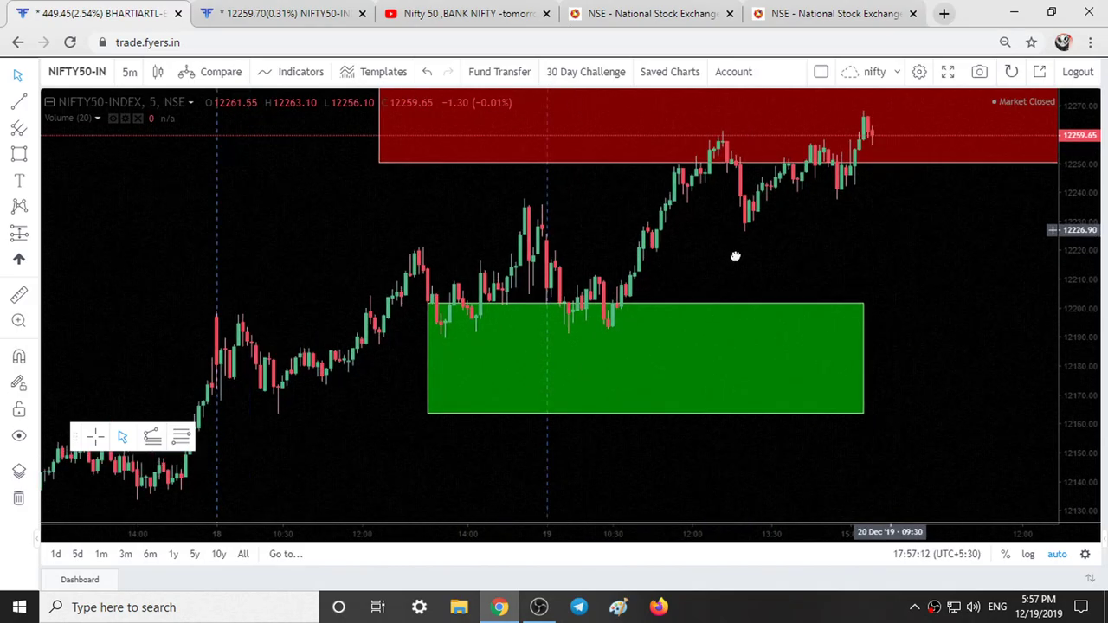
# - Scroll the NSE Nifty 26 Dec 2019 option chain to the 11400–12900 strikes
pyautogui.write('122')
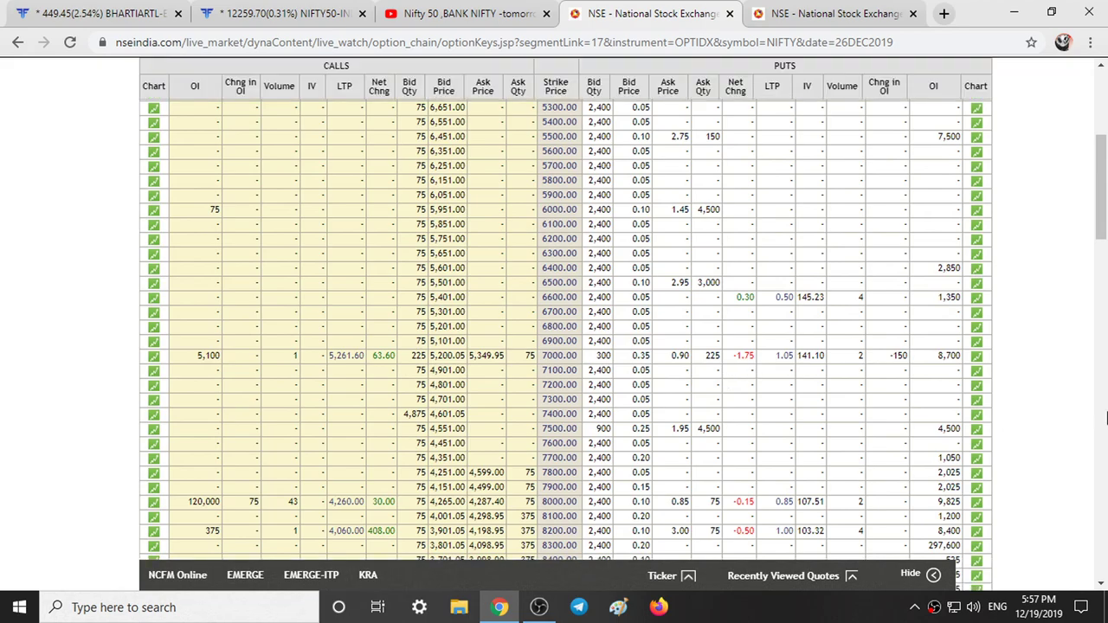
pyautogui.scroll(4, 1104, 419)
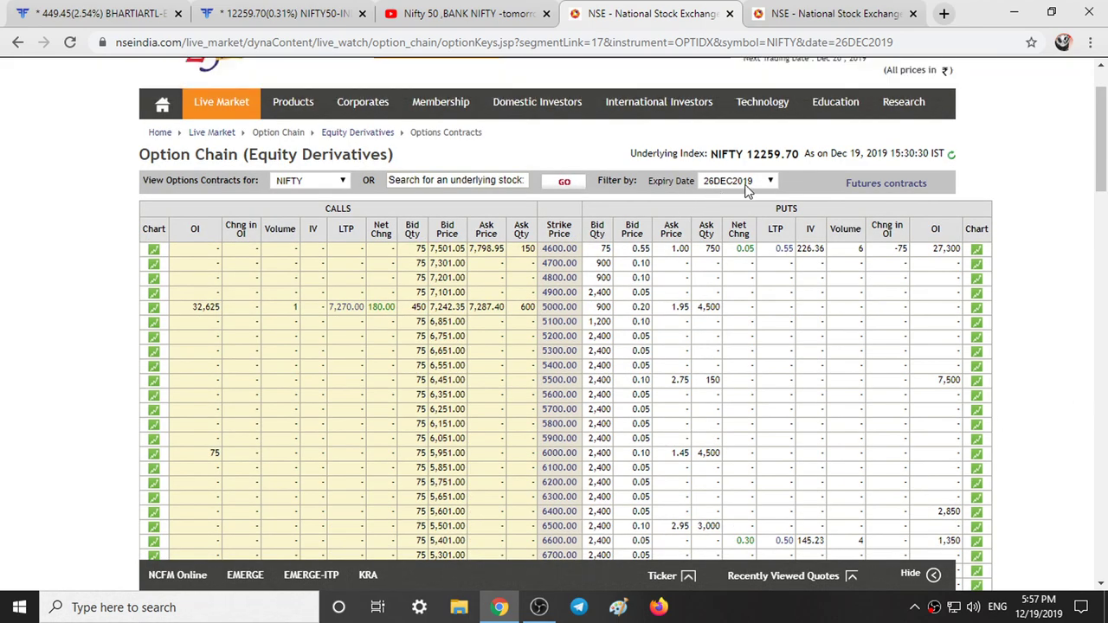
pyautogui.scroll(-1, 766, 197)
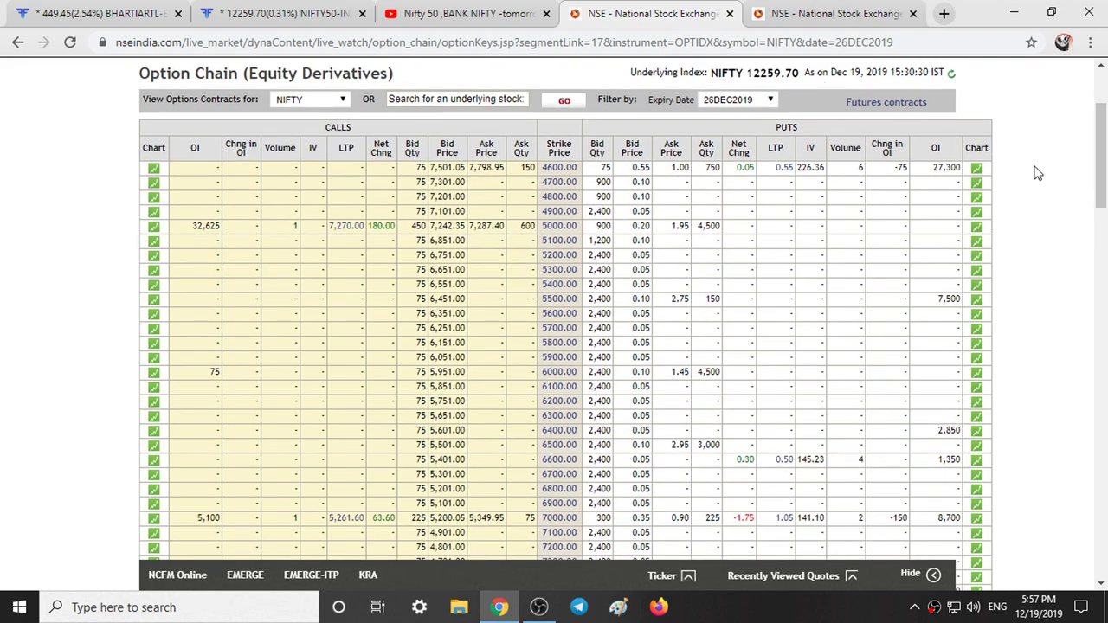
pyautogui.scroll(-2, 1038, 173)
pyautogui.scroll(-3, 1036, 178)
pyautogui.scroll(-2, 1034, 182)
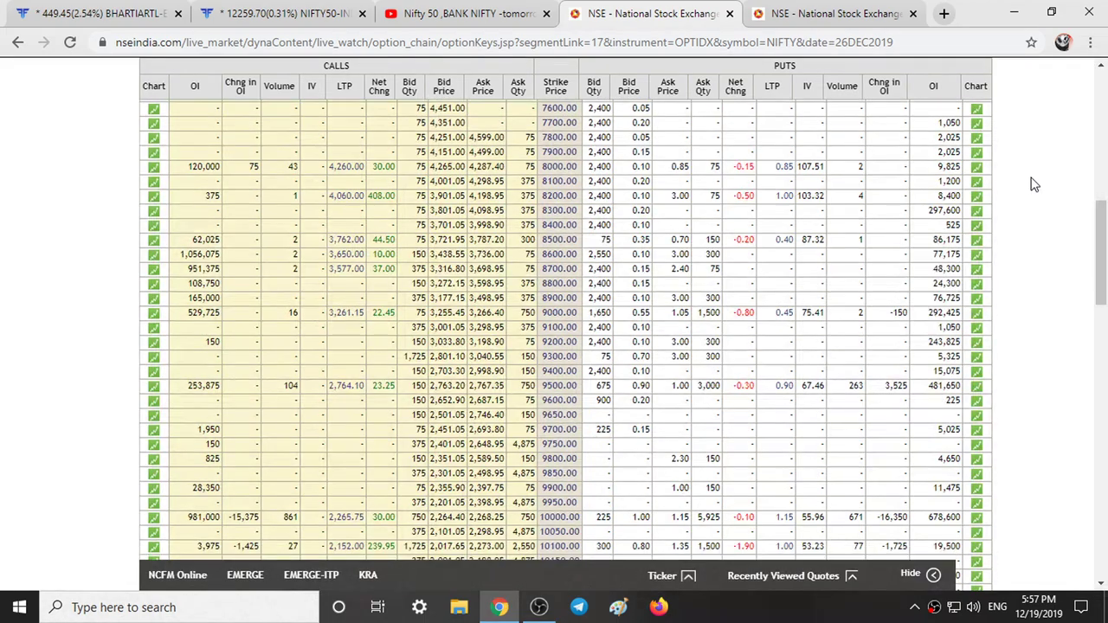
pyautogui.scroll(-3, 1034, 186)
pyautogui.scroll(-4, 1035, 190)
pyautogui.scroll(-2, 1035, 195)
pyautogui.scroll(-1, 1036, 200)
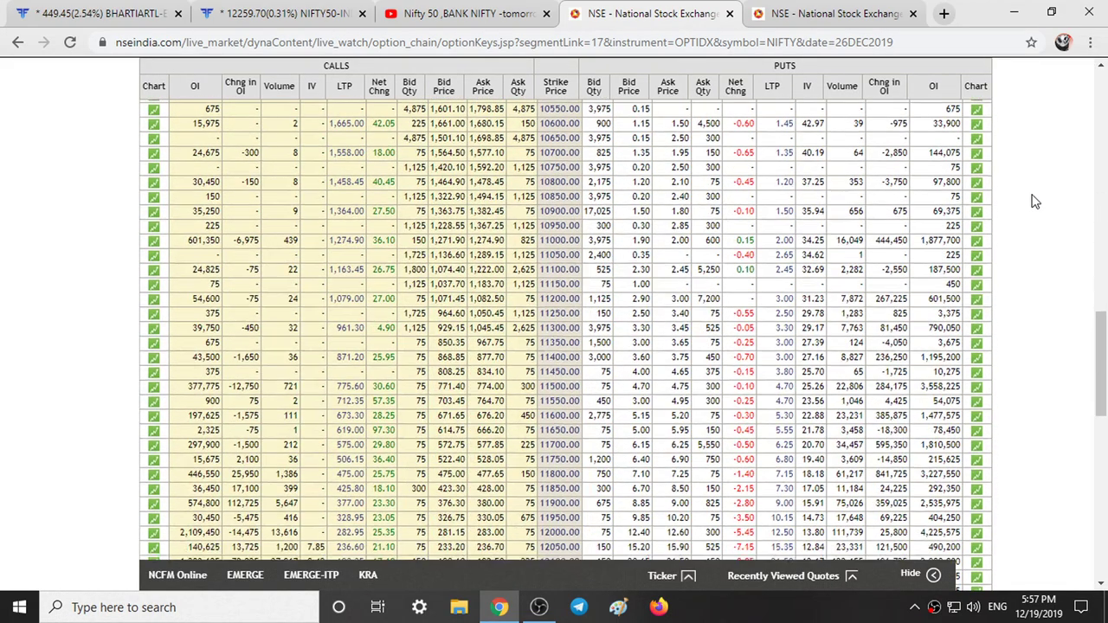
pyautogui.scroll(-5, 1035, 201)
pyautogui.scroll(-5, 1035, 203)
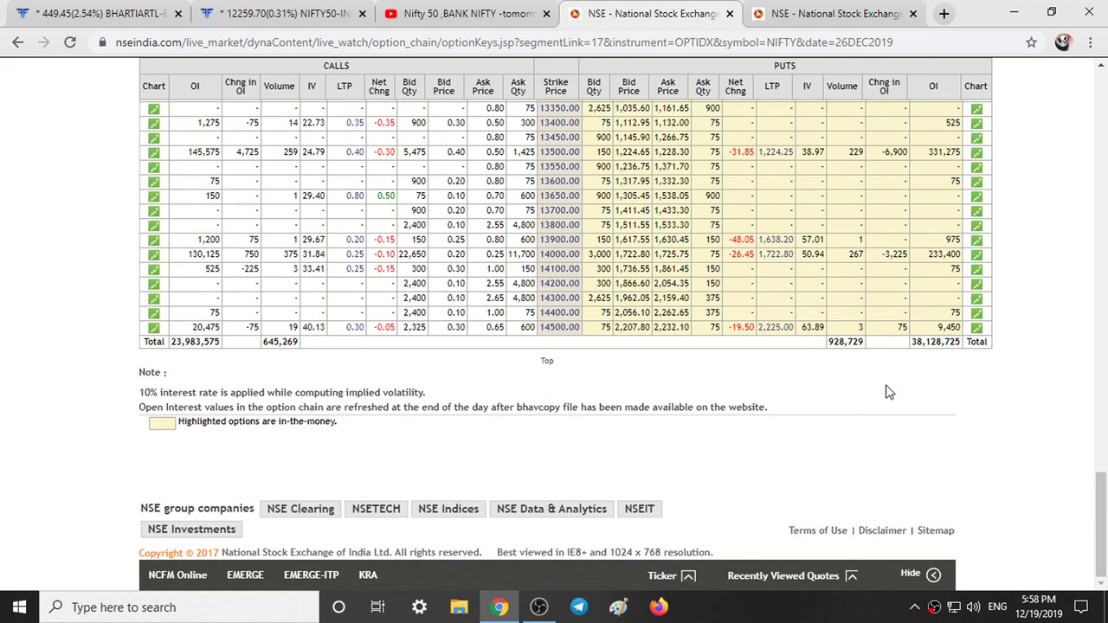
pyautogui.scroll(1, 939, 393)
pyautogui.scroll(3, 939, 393)
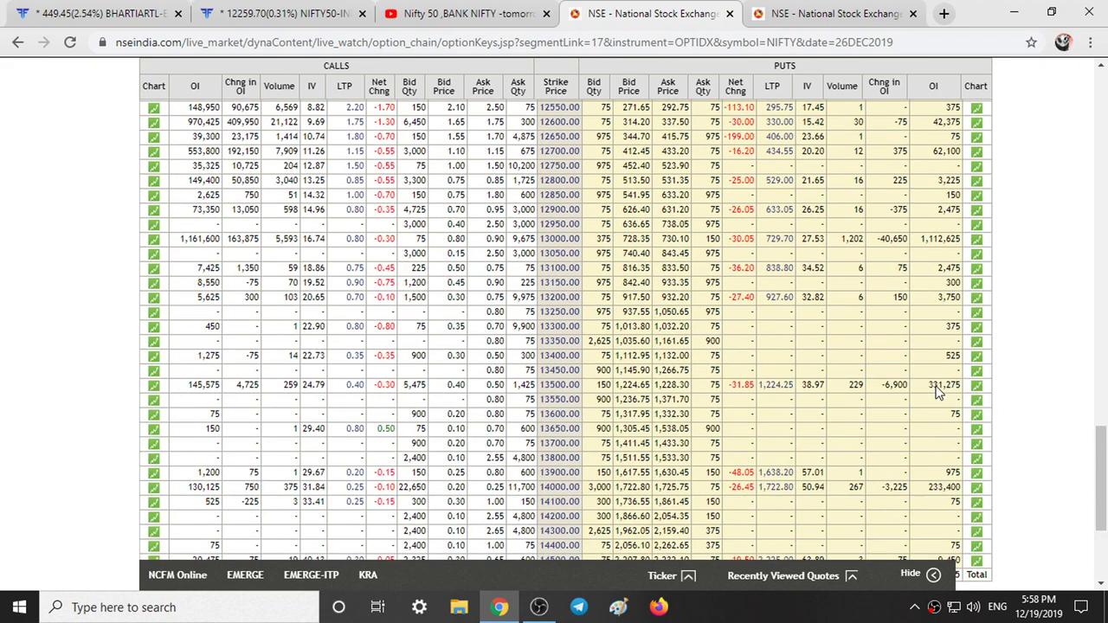
pyautogui.scroll(2, 822, 385)
pyautogui.scroll(2, 693, 377)
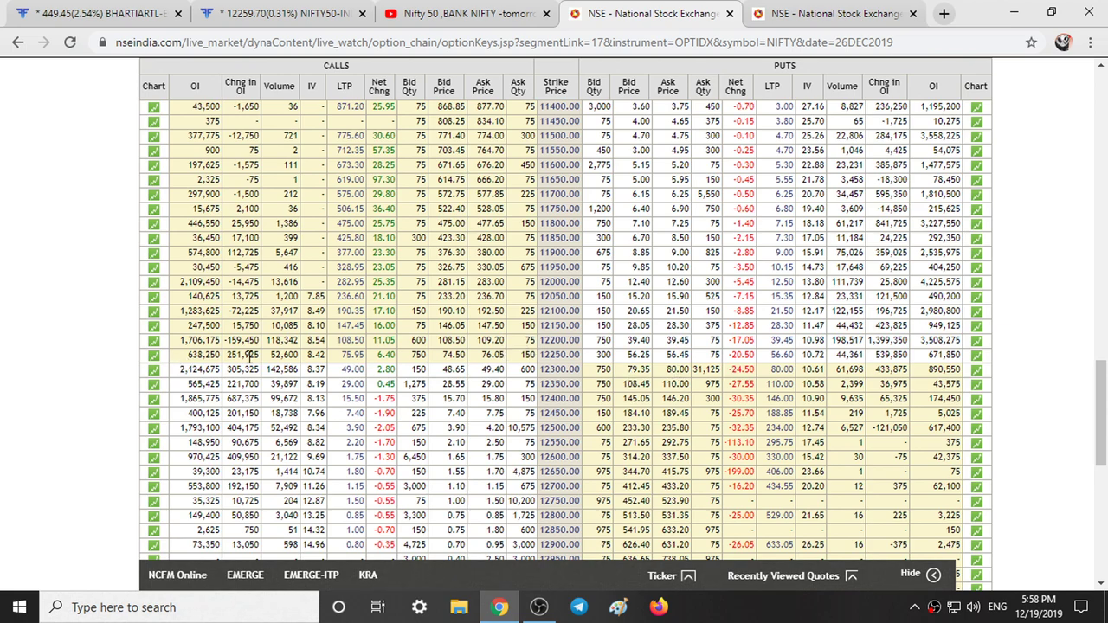
# - Highlight the 12250 strike row and the 12300 call OI to compare Nifty open interest
pyautogui.moveTo(249, 355); pyautogui.dragTo(955, 355)
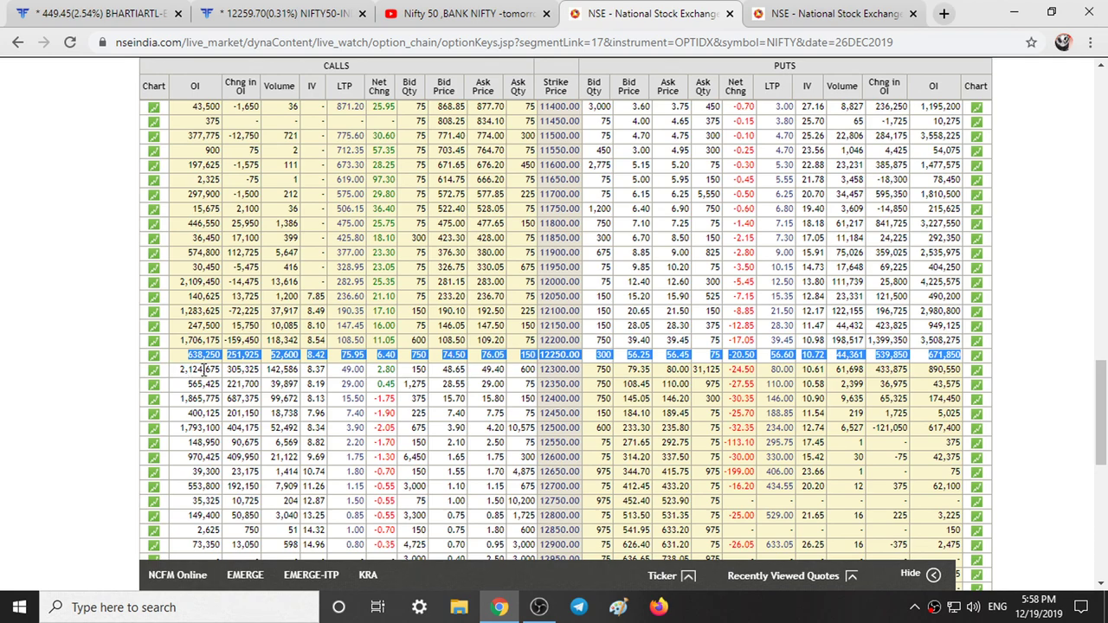
pyautogui.moveTo(179, 369); pyautogui.dragTo(247, 371)
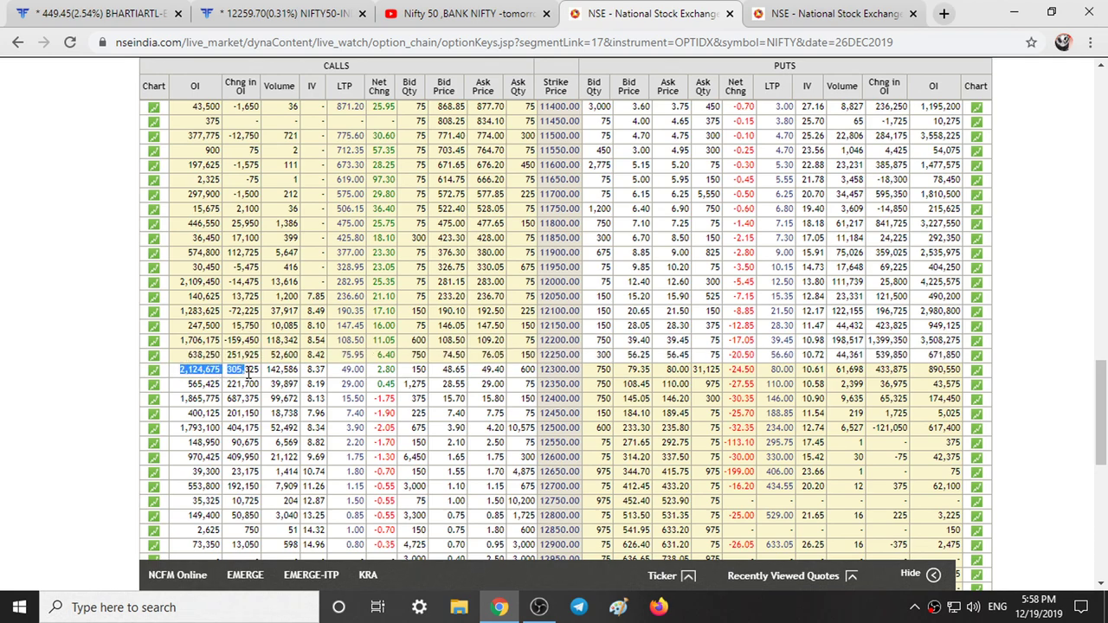
pyautogui.click(190, 369)
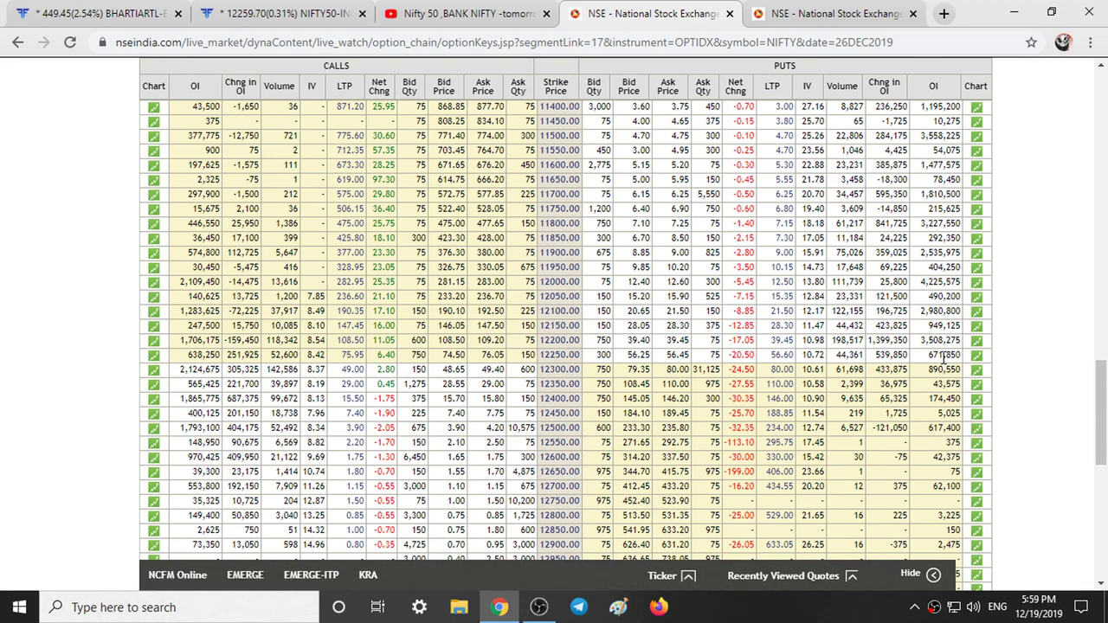
pyautogui.scroll(-1, 941, 356)
pyautogui.scroll(-2, 940, 362)
pyautogui.scroll(1, 935, 367)
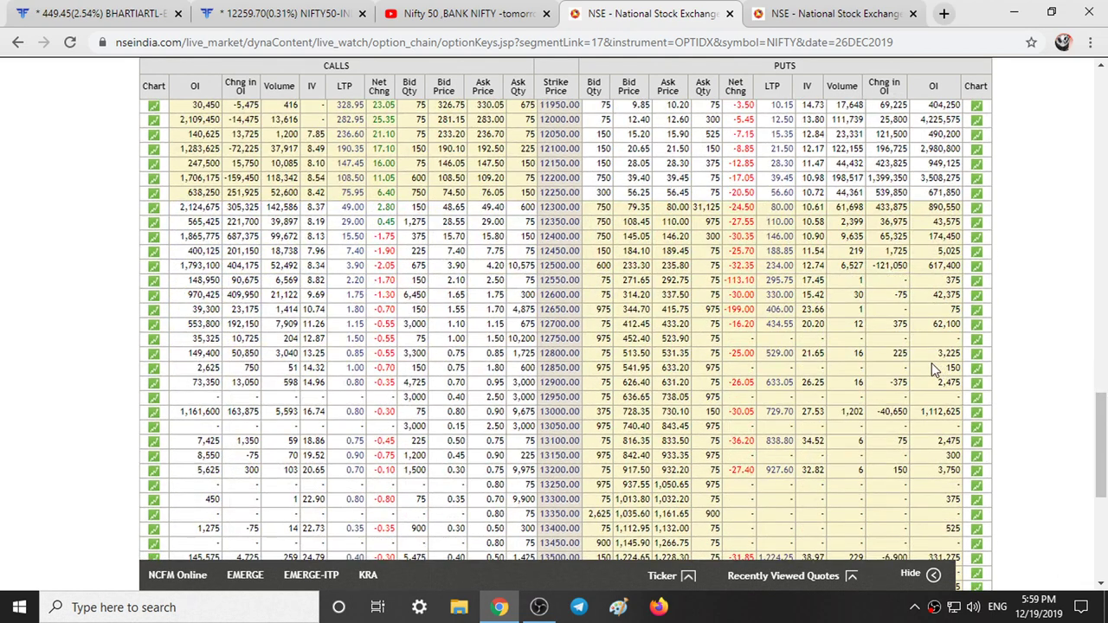
pyautogui.scroll(1, 931, 362)
pyautogui.scroll(4, 932, 363)
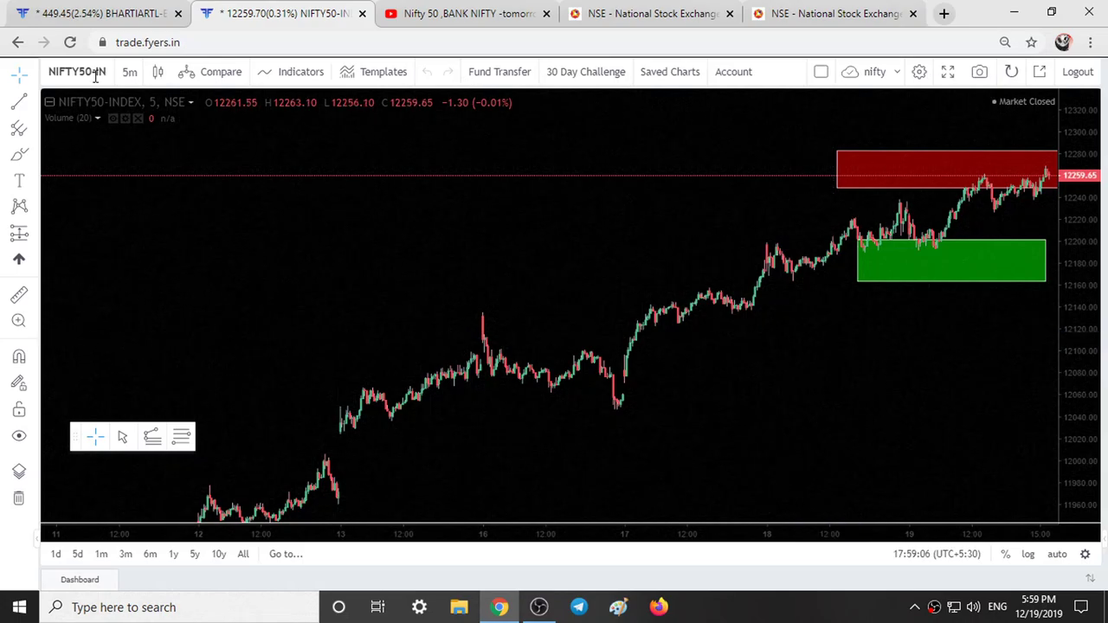
# - Change the chart symbol to NSE:NIFTYBANK-INDEX by searching 'BANK NIFTY'
pyautogui.click(94, 75)
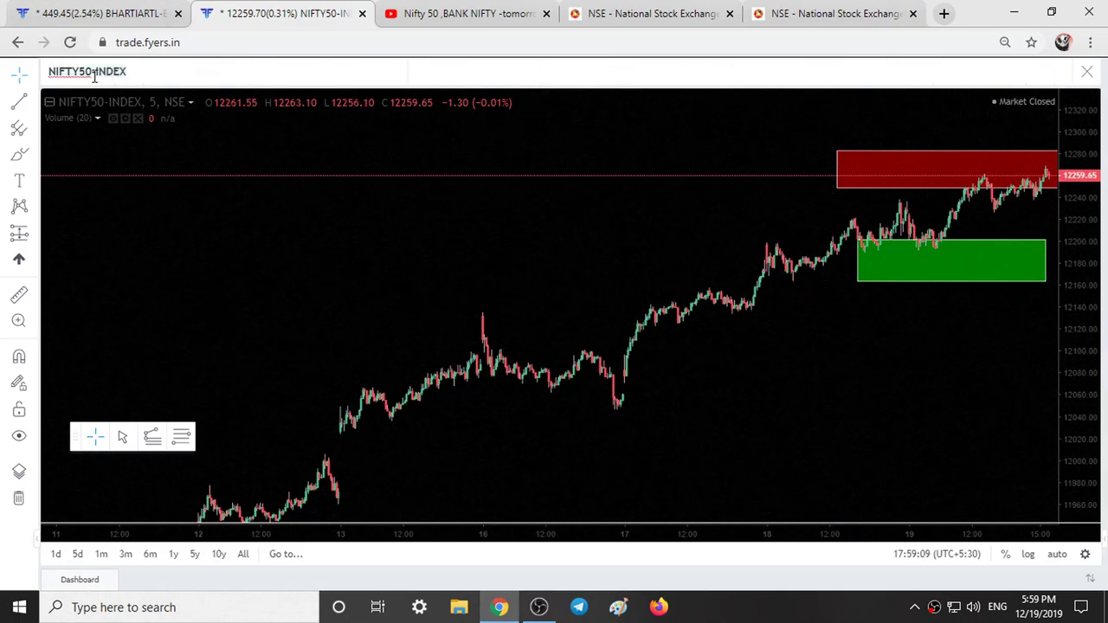
pyautogui.write('BANK ')
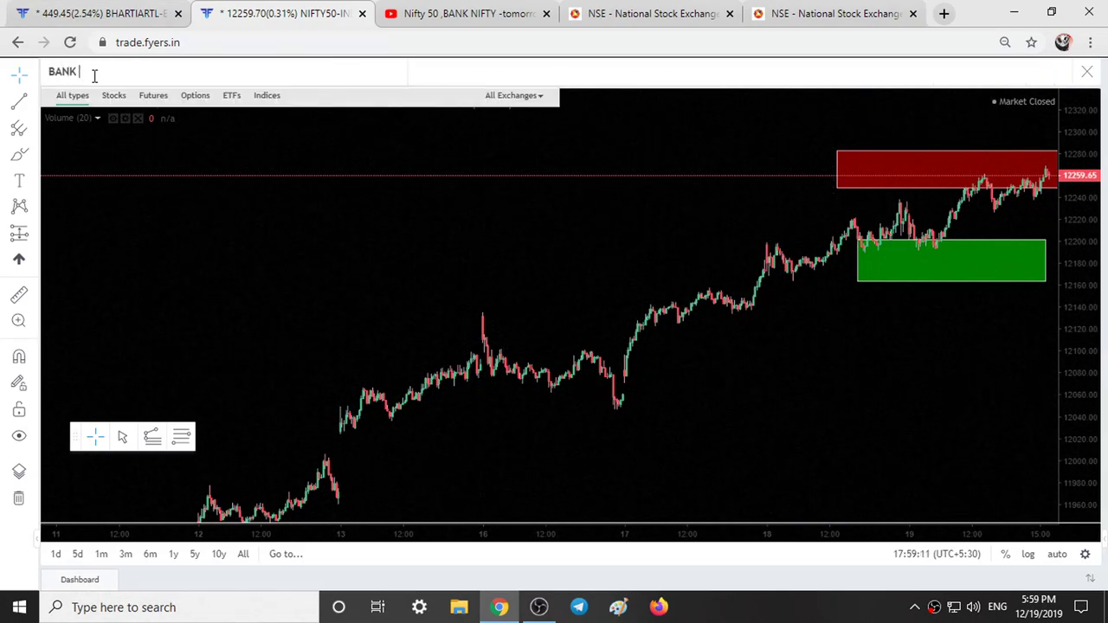
pyautogui.write('NIFTY')
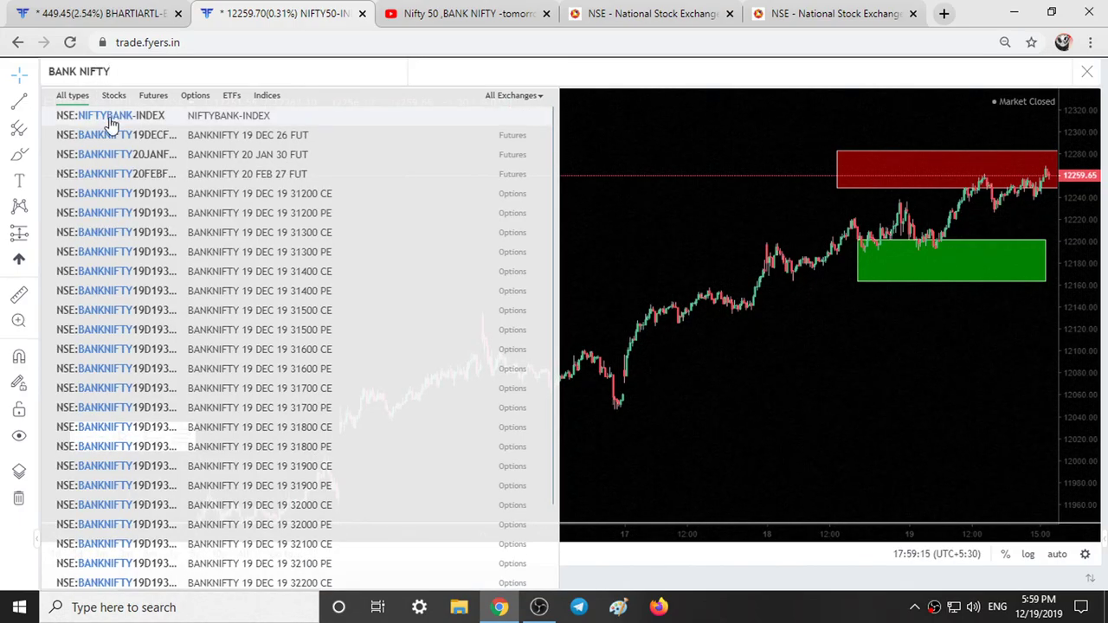
pyautogui.click(111, 124)
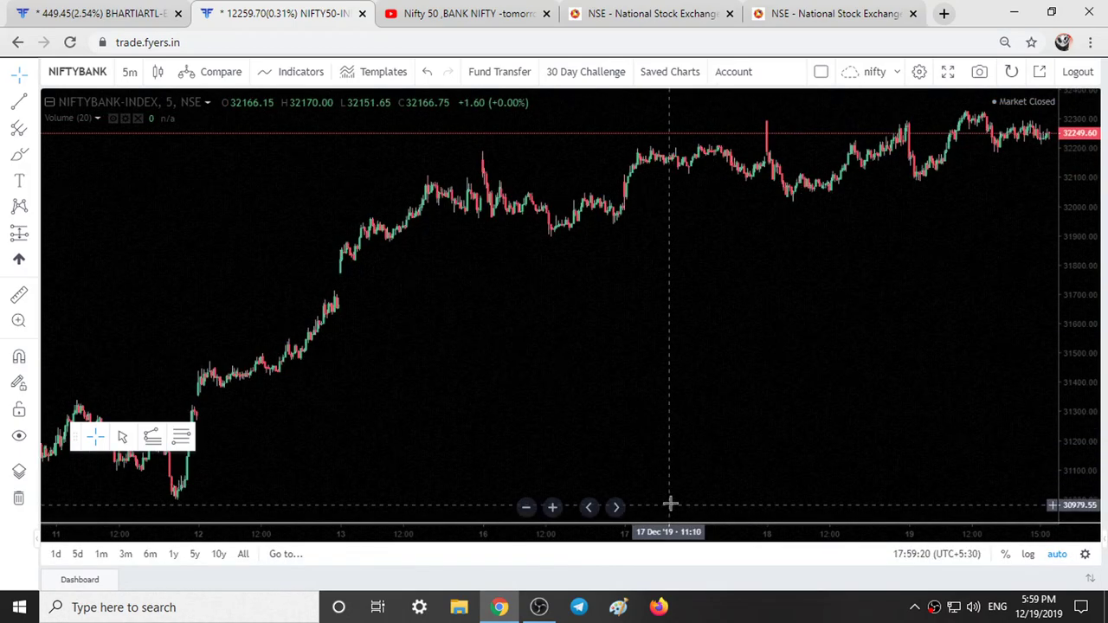
pyautogui.moveTo(585, 378)
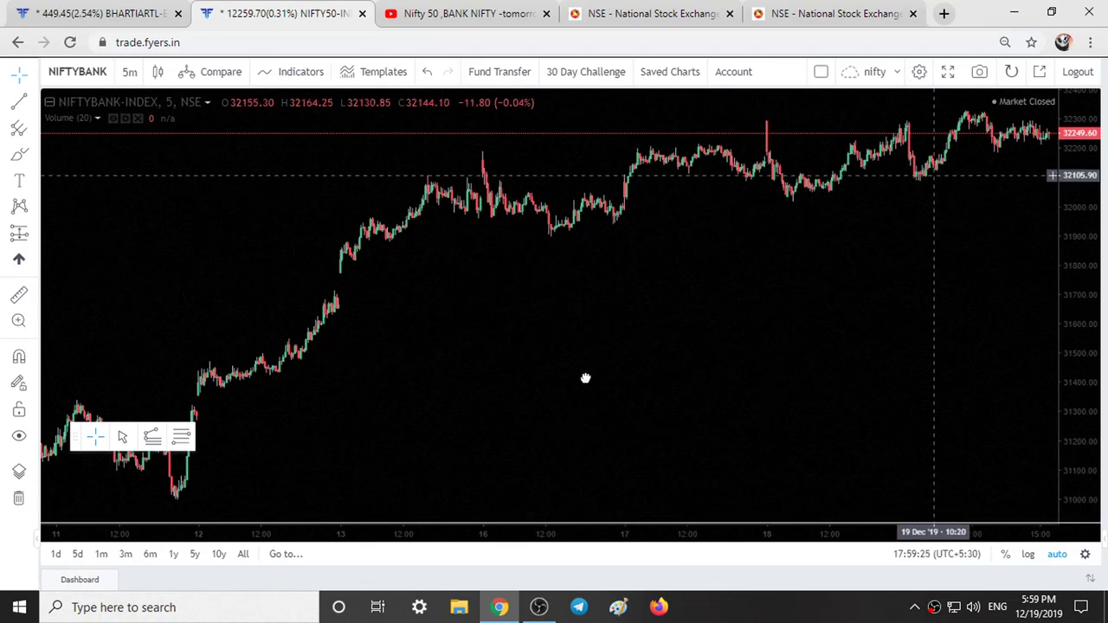
# - Pan and zoom Bank Nifty to recent sessions, glance at the zoned Nifty chart, and return
pyautogui.moveTo(583, 379); pyautogui.dragTo(575, 382)
pyautogui.scroll(3, 575, 383)
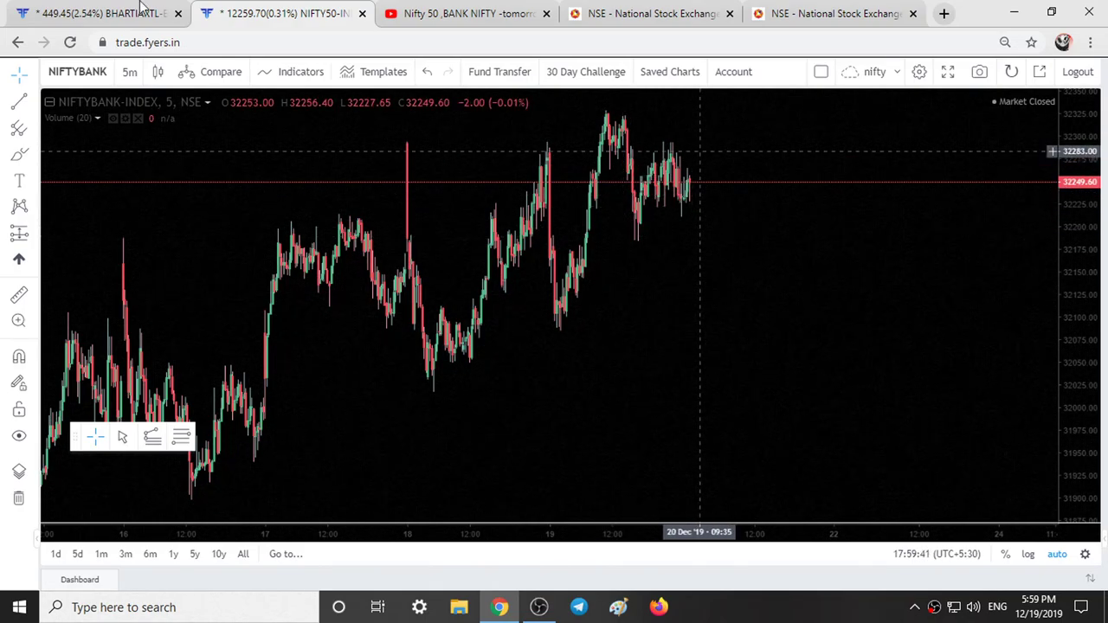
pyautogui.click(122, 27)
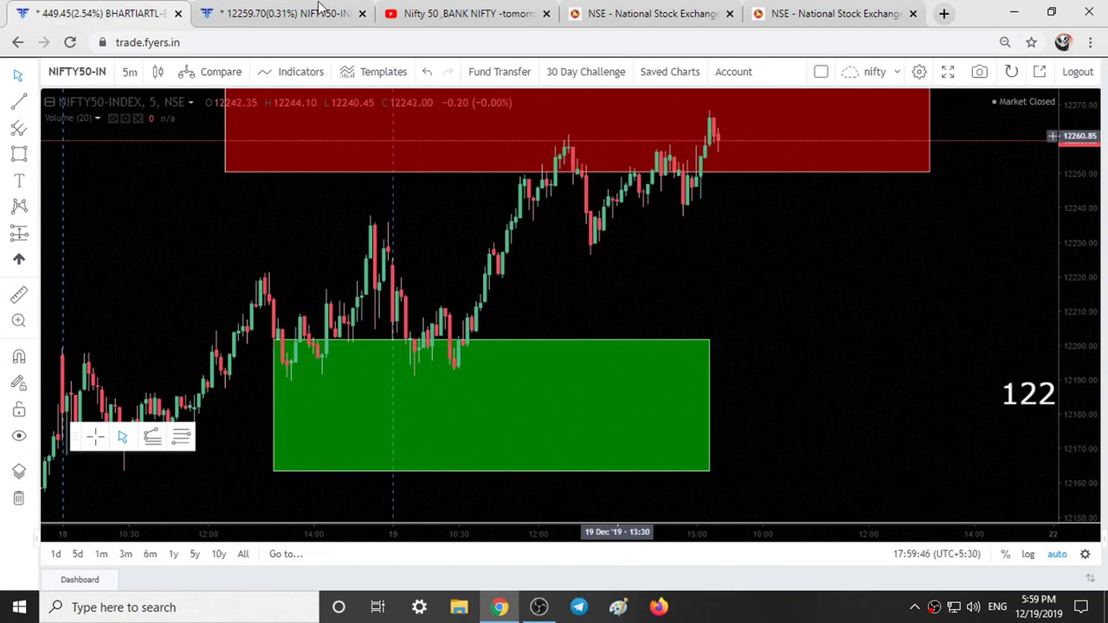
pyautogui.hotkey('ctrl', 'Tab')
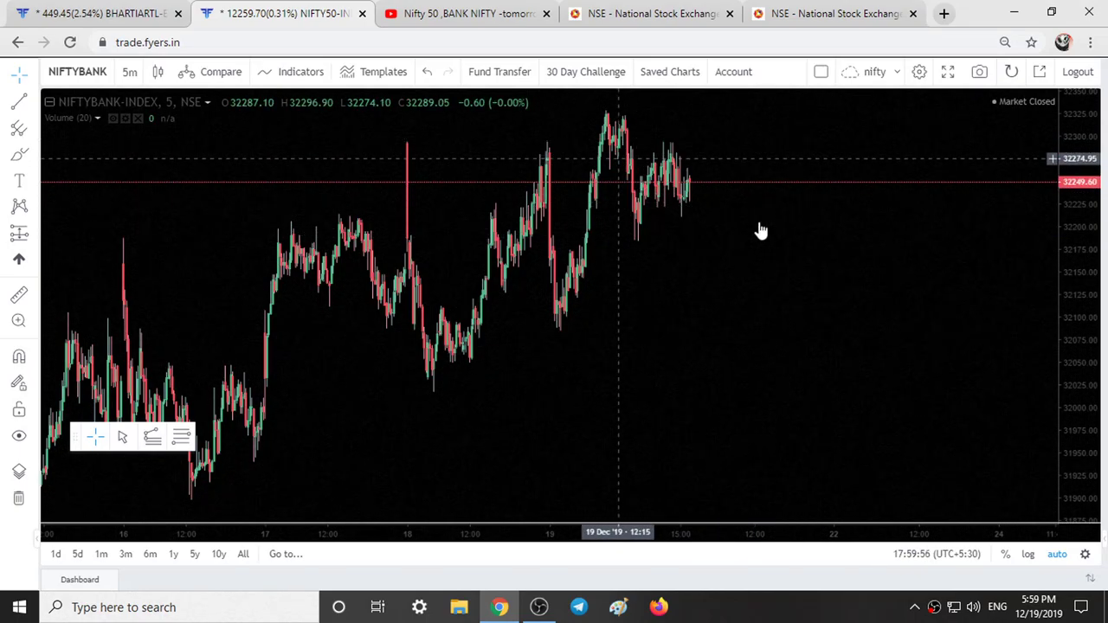
# - Scroll to the Bank Nifty chain's Total row and highlight 2,808,360 call OI versus 3,664,960 put OI
pyautogui.click(800, 10)
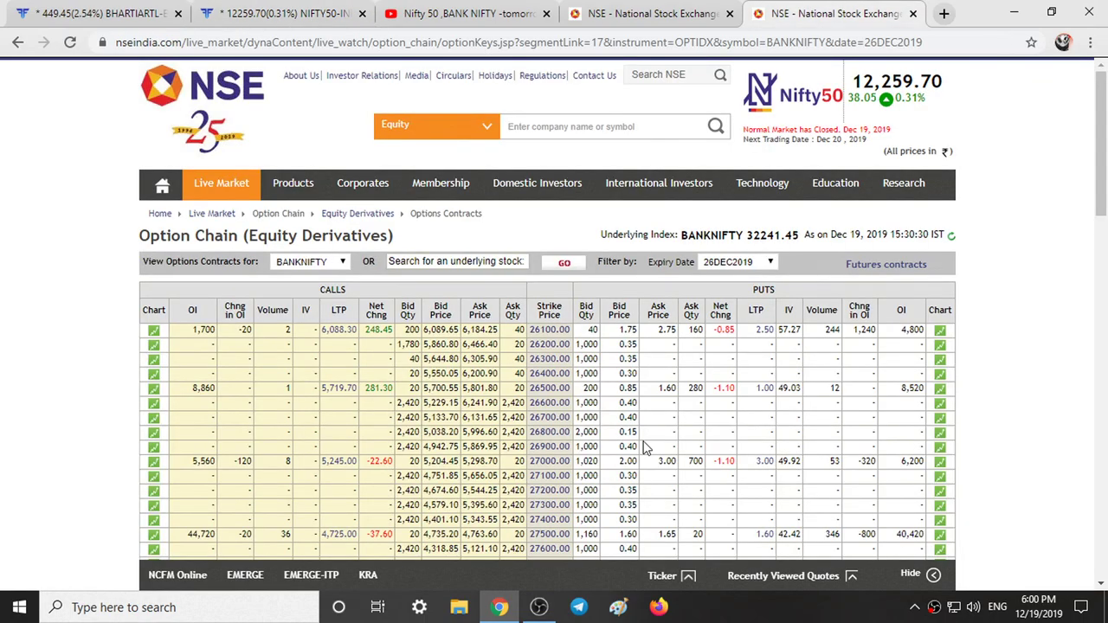
pyautogui.click(1103, 286)
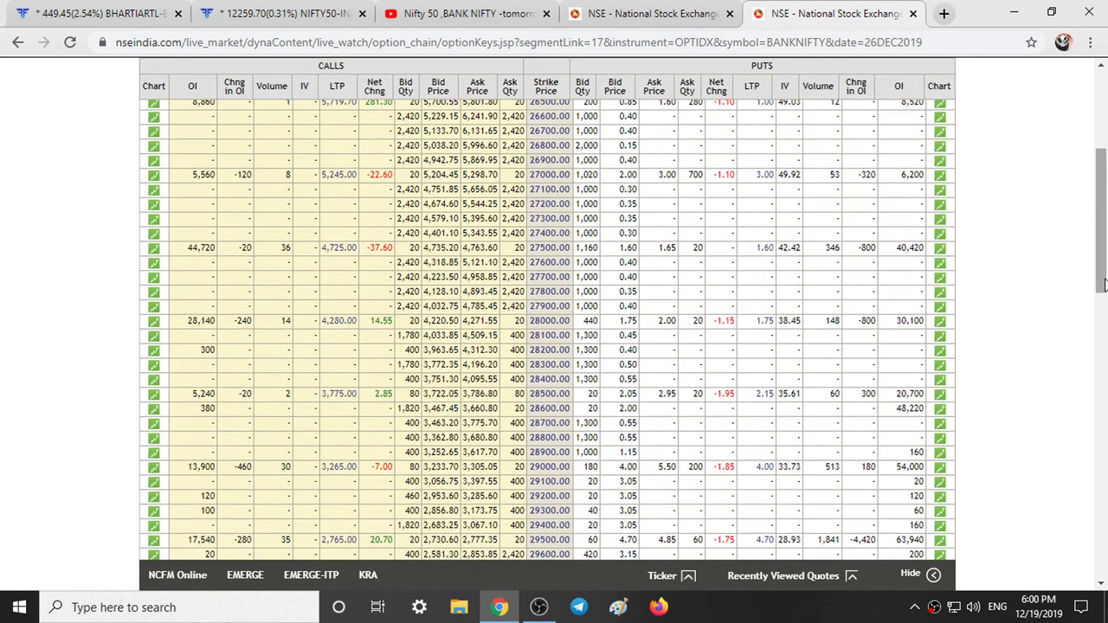
pyautogui.scroll(-3, 1104, 285)
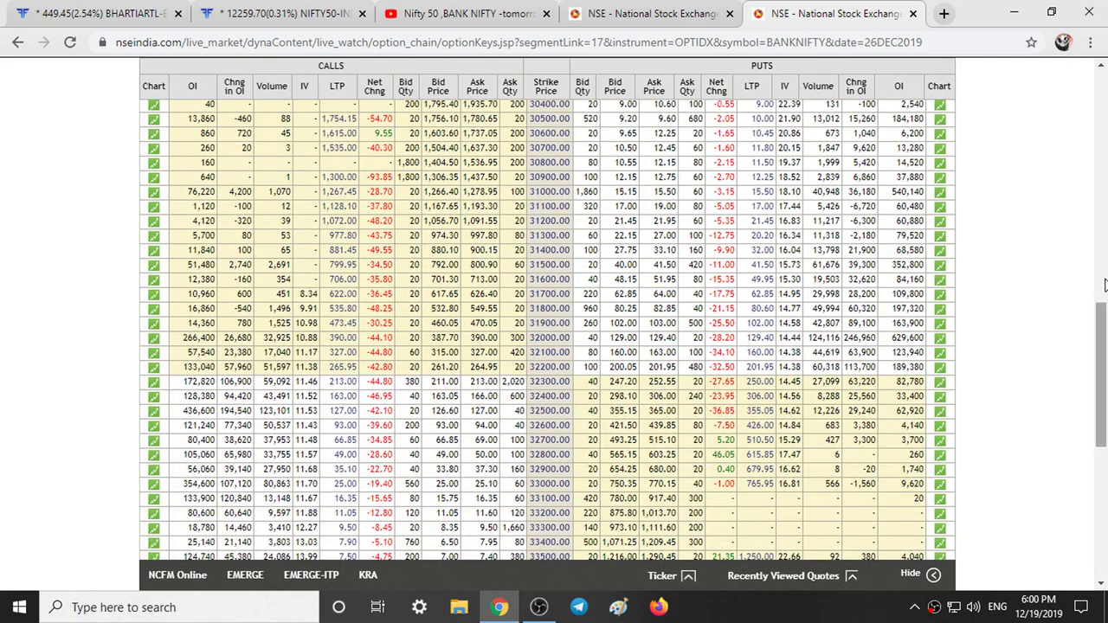
pyautogui.scroll(-3, 1104, 286)
pyautogui.scroll(-3, 1104, 285)
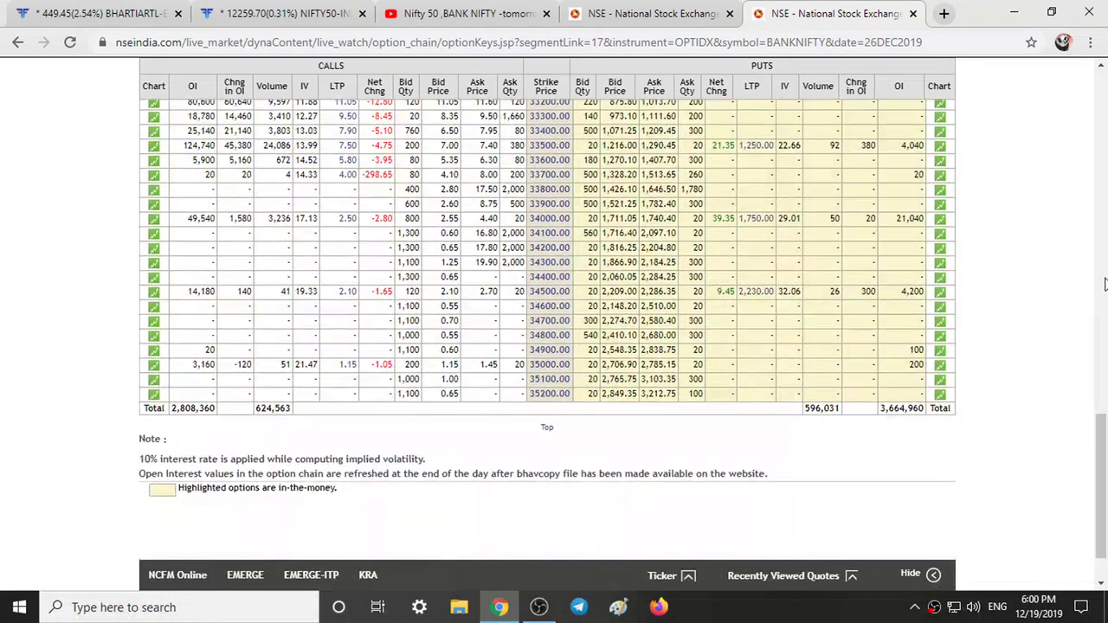
pyautogui.scroll(-2, 1095, 299)
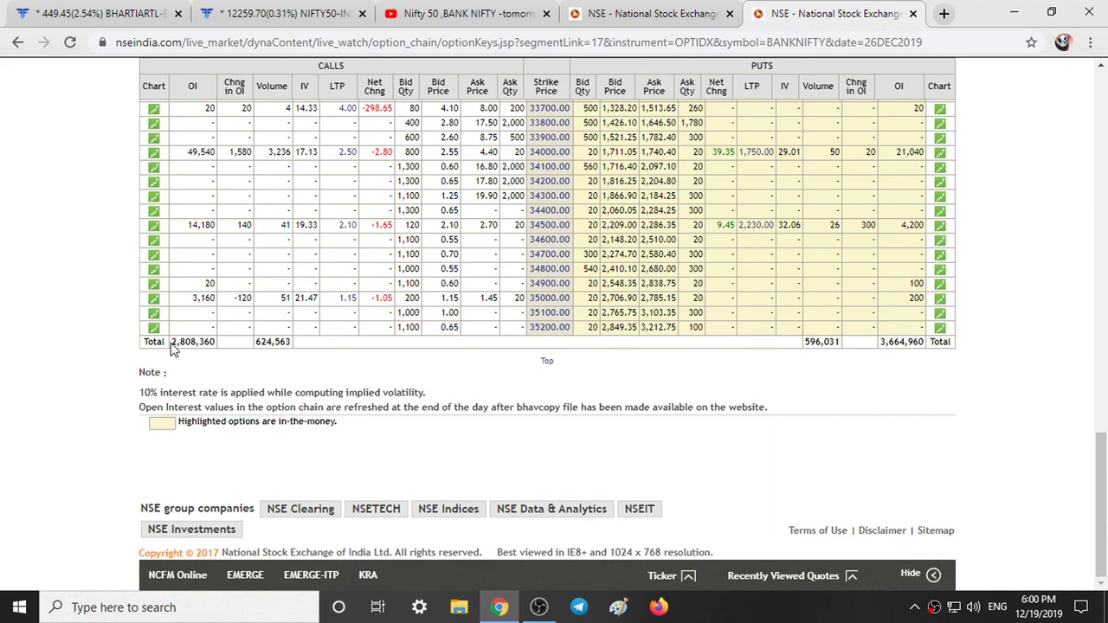
pyautogui.moveTo(174, 344); pyautogui.dragTo(749, 355)
pyautogui.moveTo(869, 358); pyautogui.dragTo(888, 355)
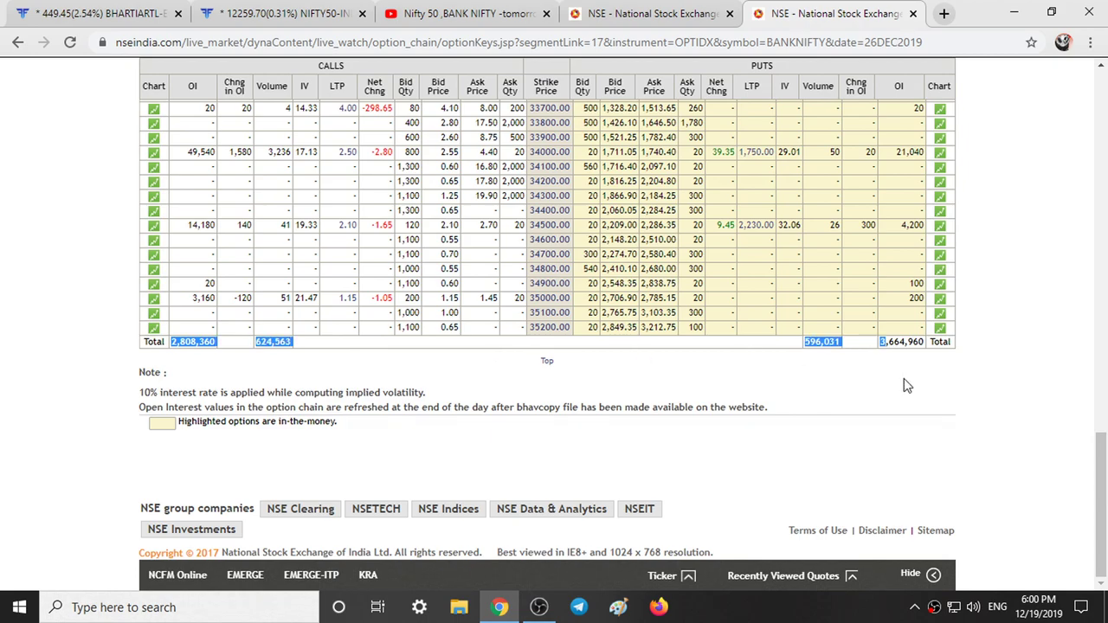
pyautogui.click(908, 386)
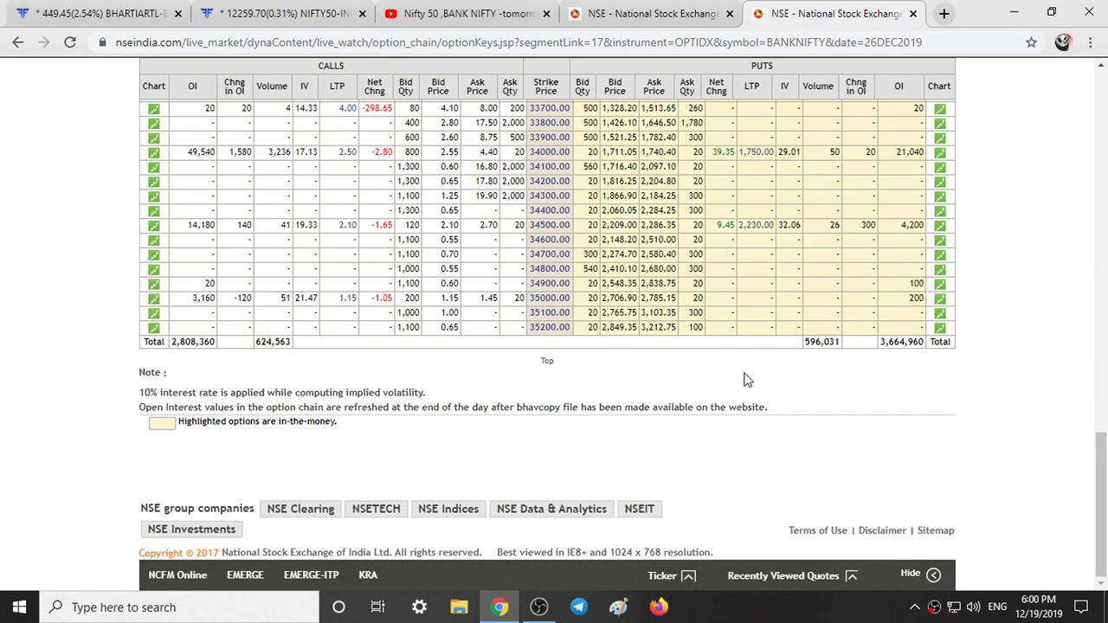
# - Highlight the Bank Nifty 32200 and 32300 strike rows in the option chain, then clear the marking
pyautogui.scroll(8, 745, 376)
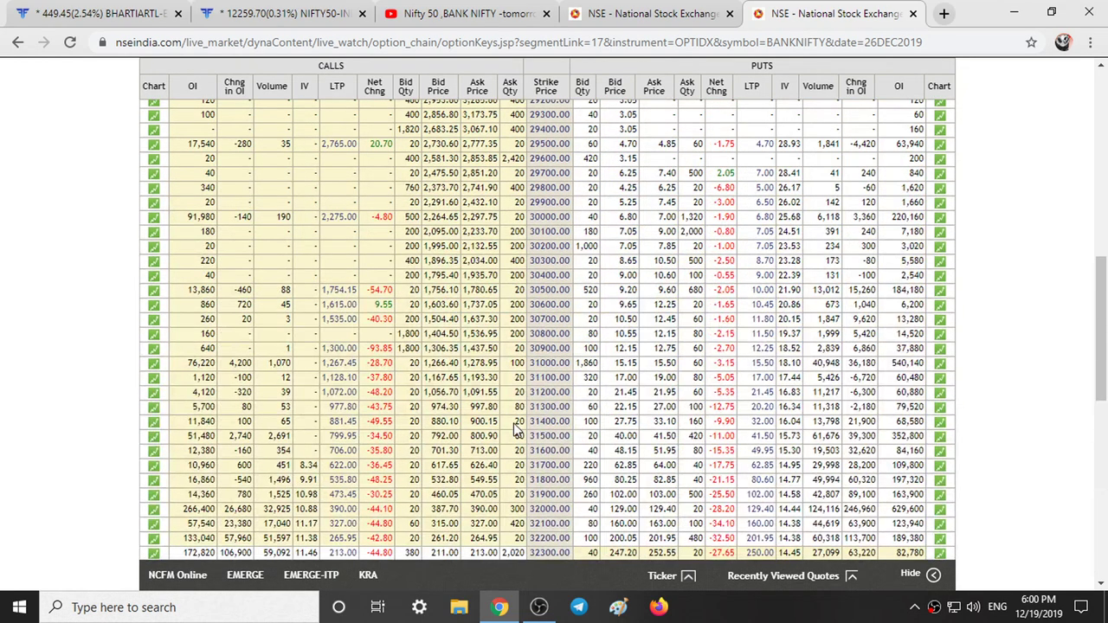
pyautogui.scroll(-2, 534, 372)
pyautogui.scroll(-1, 534, 328)
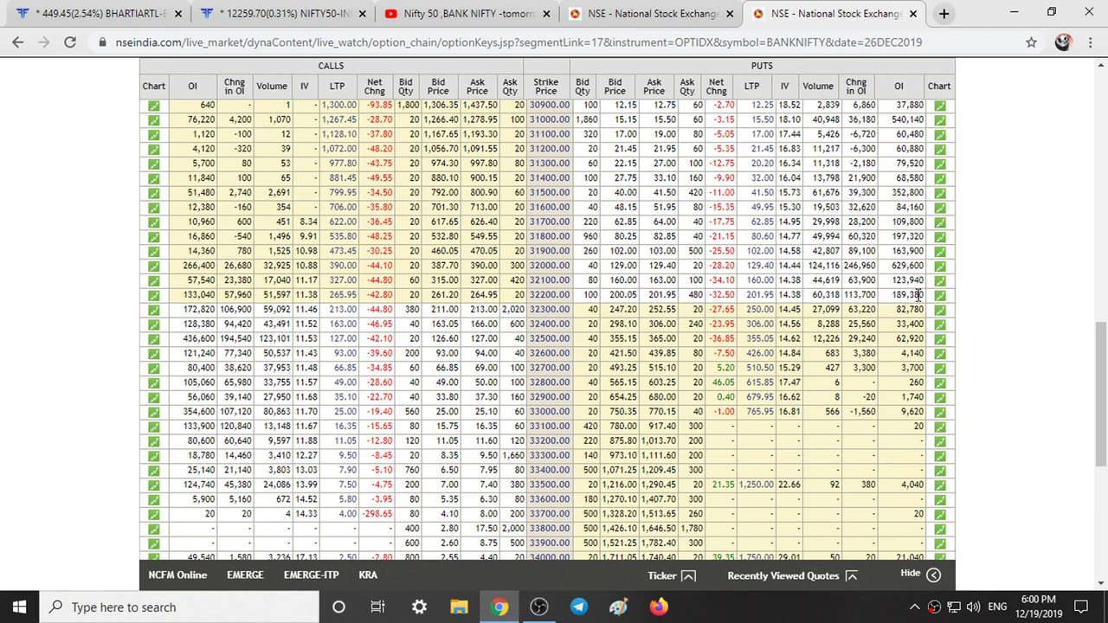
pyautogui.moveTo(857, 294); pyautogui.dragTo(176, 296)
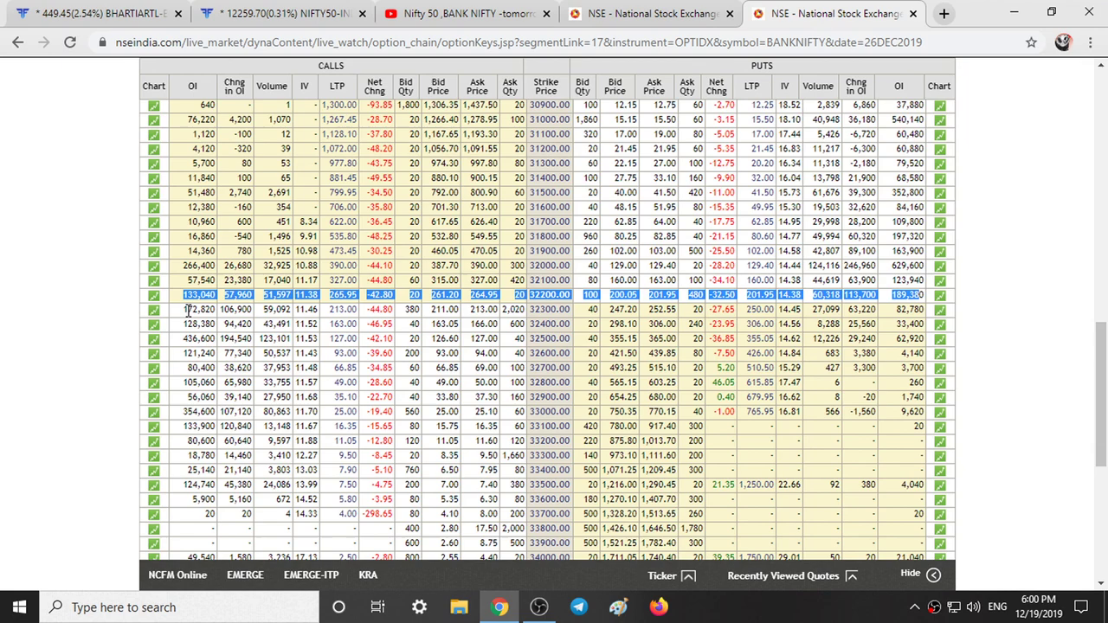
pyautogui.moveTo(186, 309)
pyautogui.mouseDown()
pyautogui.moveTo(578, 329)
pyautogui.moveTo(594, 319)
pyautogui.moveTo(925, 311)
pyautogui.mouseUp()
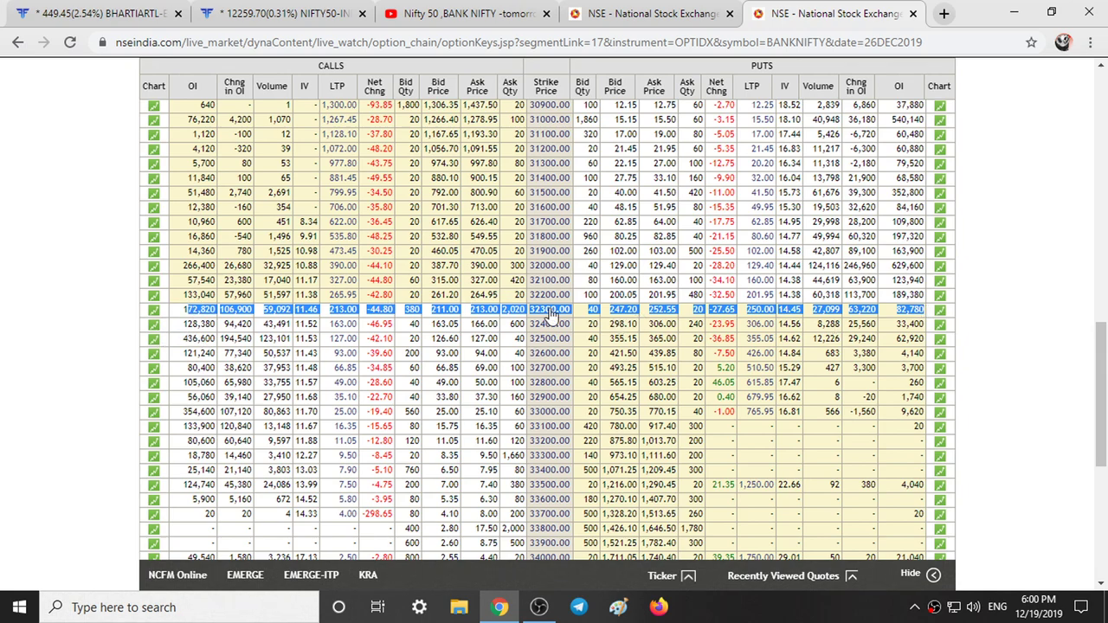
pyautogui.click(5, 281)
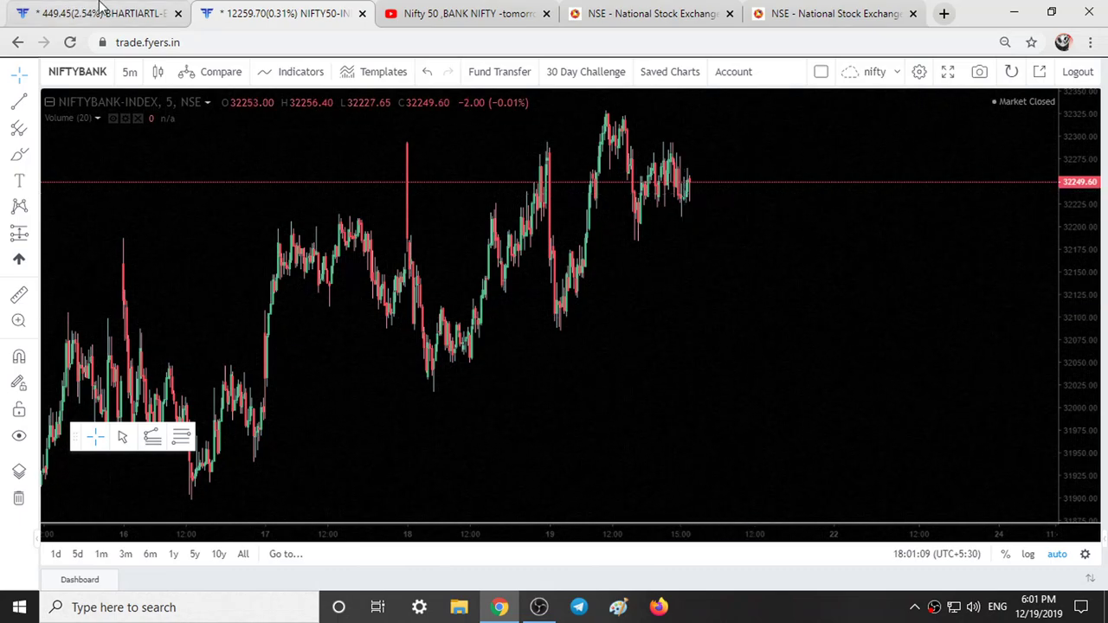
# - Glance at the Nifty 50 zones chart, then scroll the Bank Nifty option chain to strikes 27600–30600
pyautogui.click(99, 7)
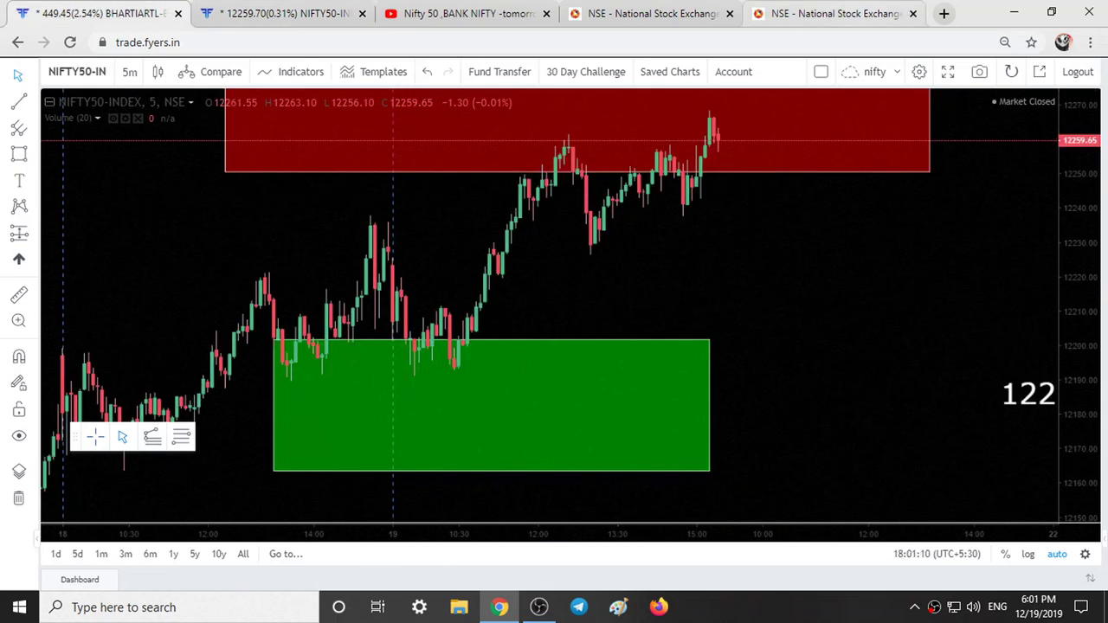
pyautogui.click(831, 13)
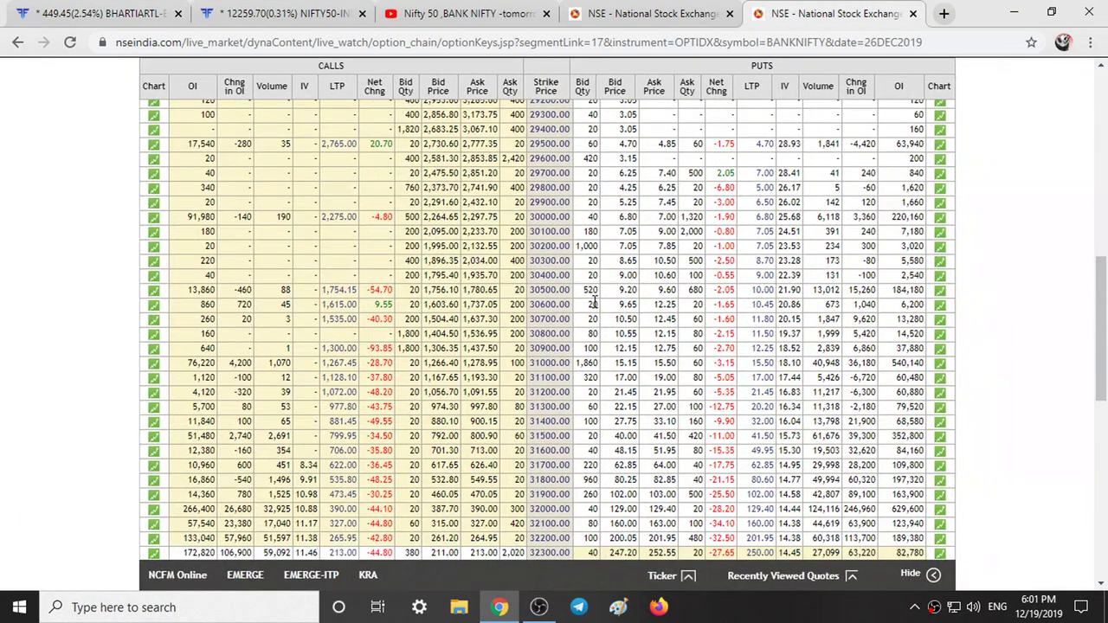
pyautogui.scroll(3, 594, 301)
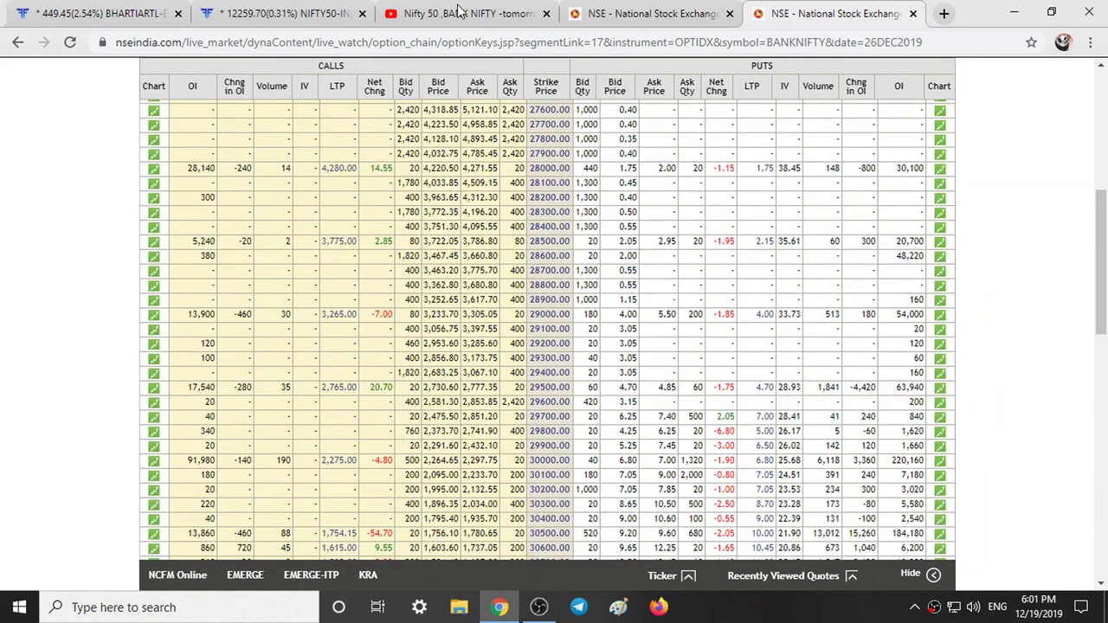